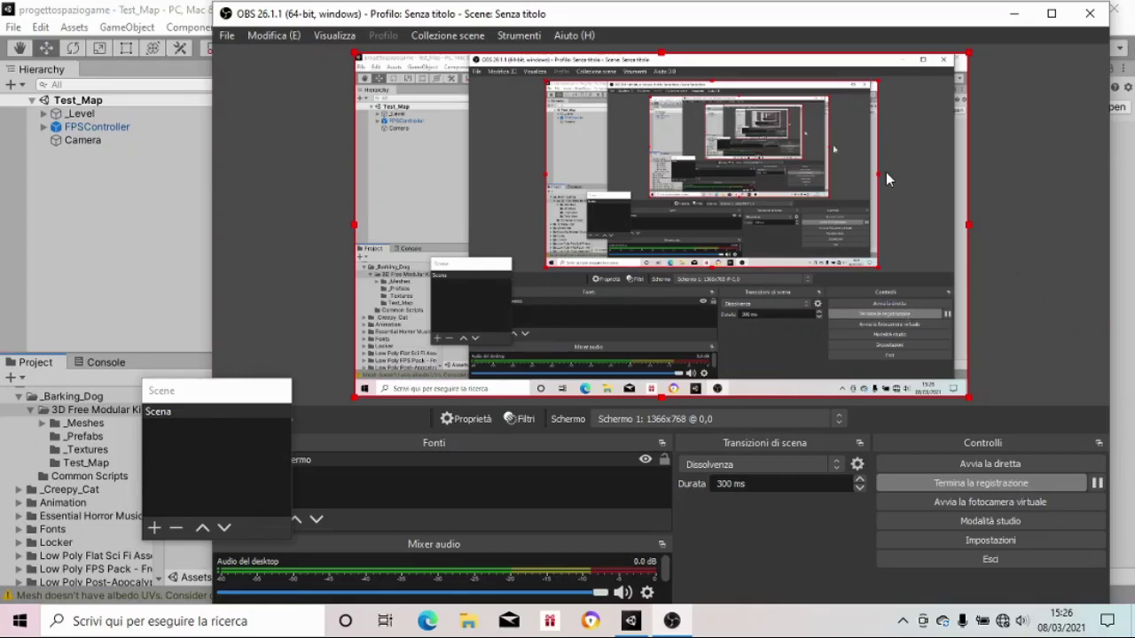
Minimise OBS Studio to reveal the Unity editor with the Test_Map scene
left_click(1014, 12)
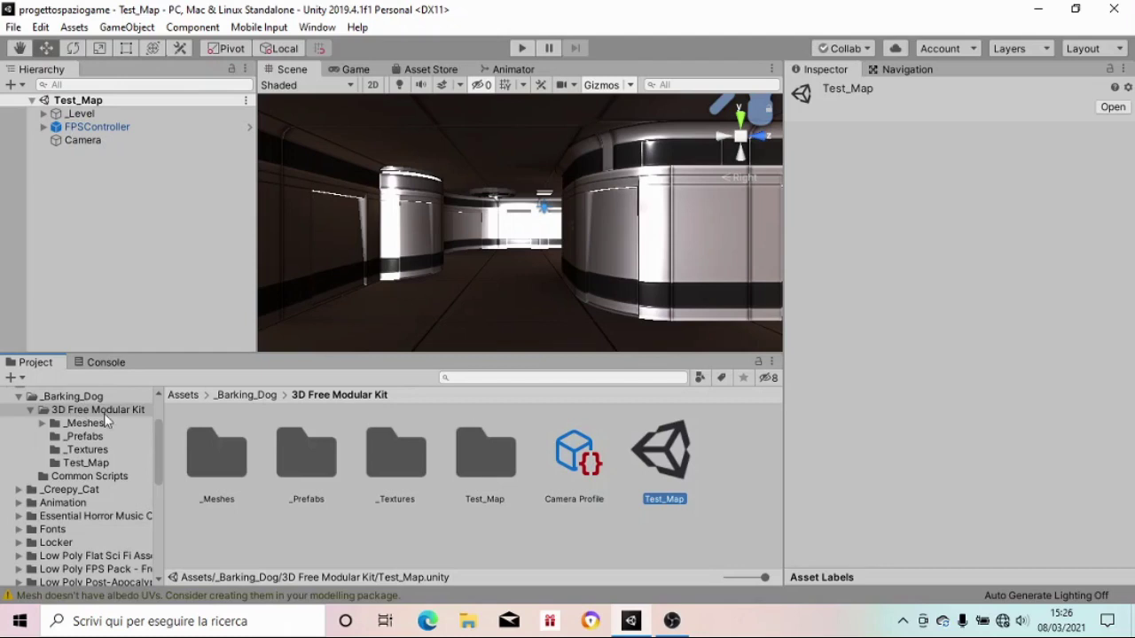
Toggle Test_Map between Back, Left and perspective views, ending on the flat back view
left_click(725, 135)
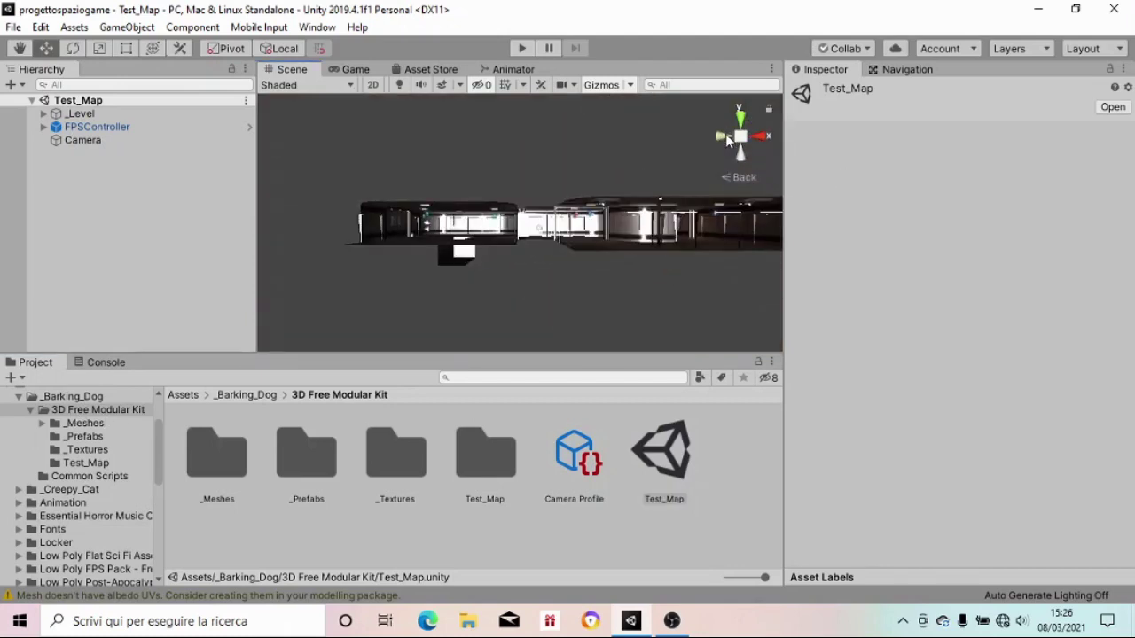
left_click(725, 134)
left_click(725, 134)
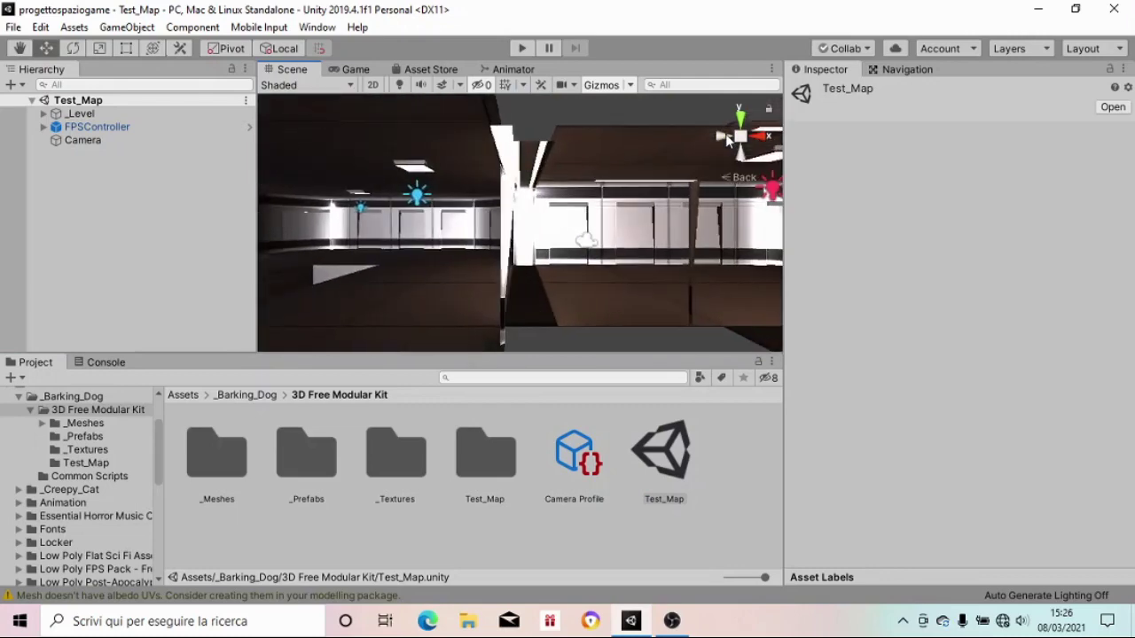
left_click(725, 133)
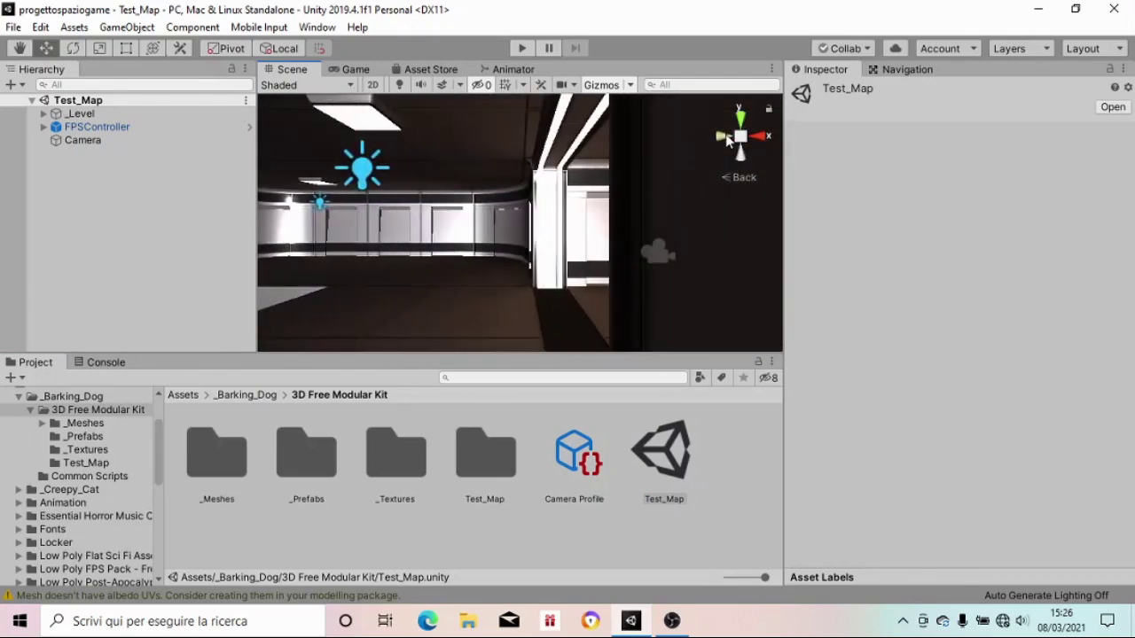
left_click(725, 135)
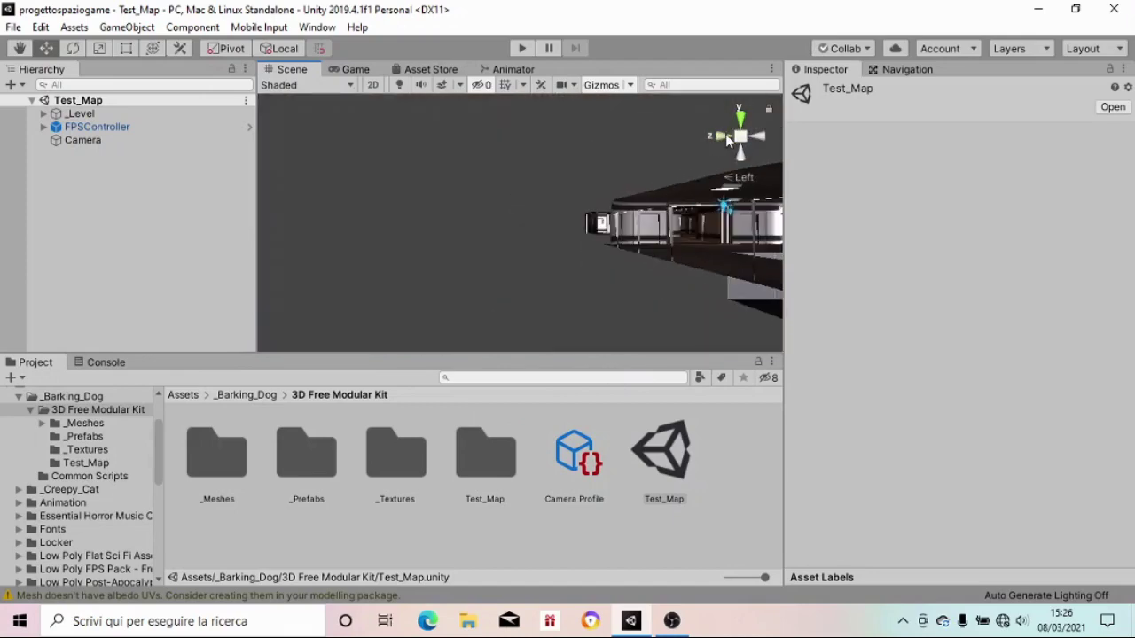
left_click(725, 133)
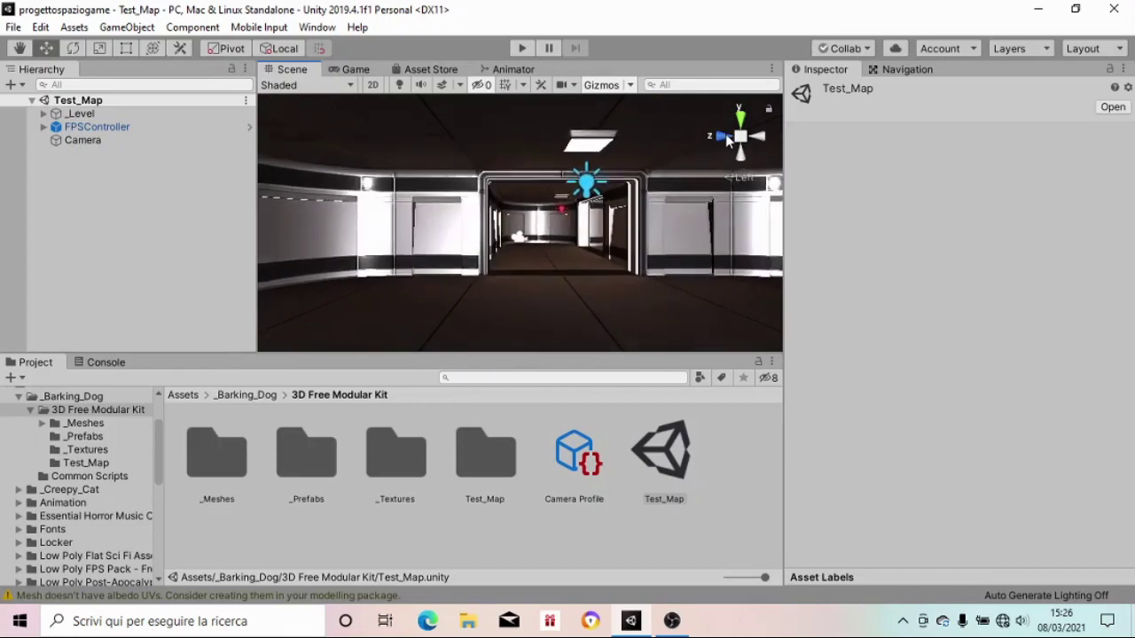
left_click(725, 134)
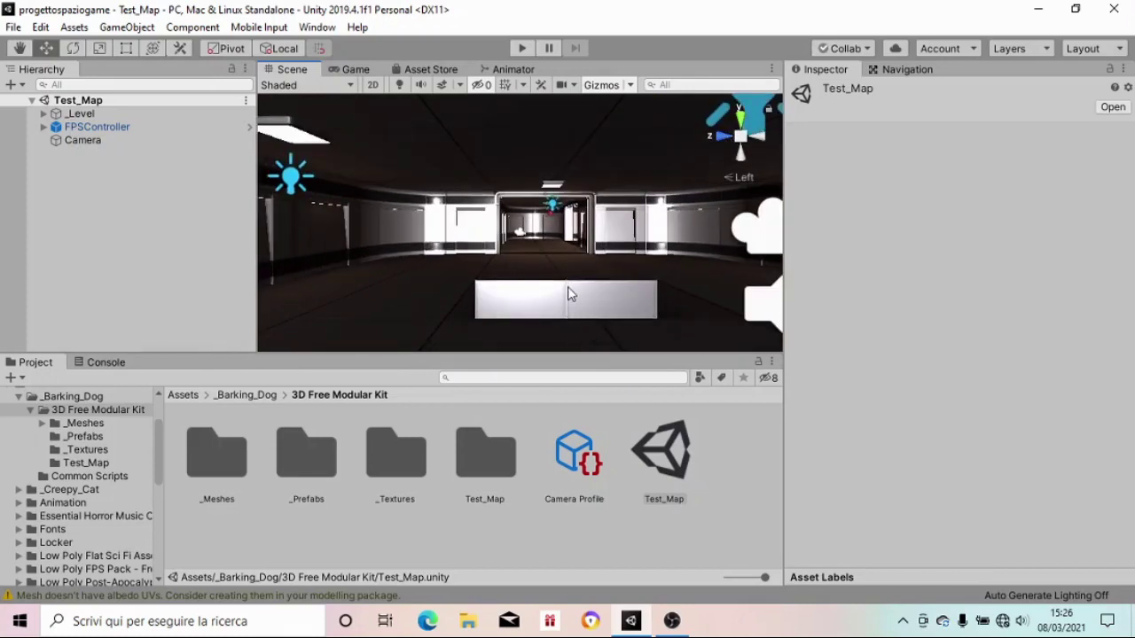
left_click(762, 139)
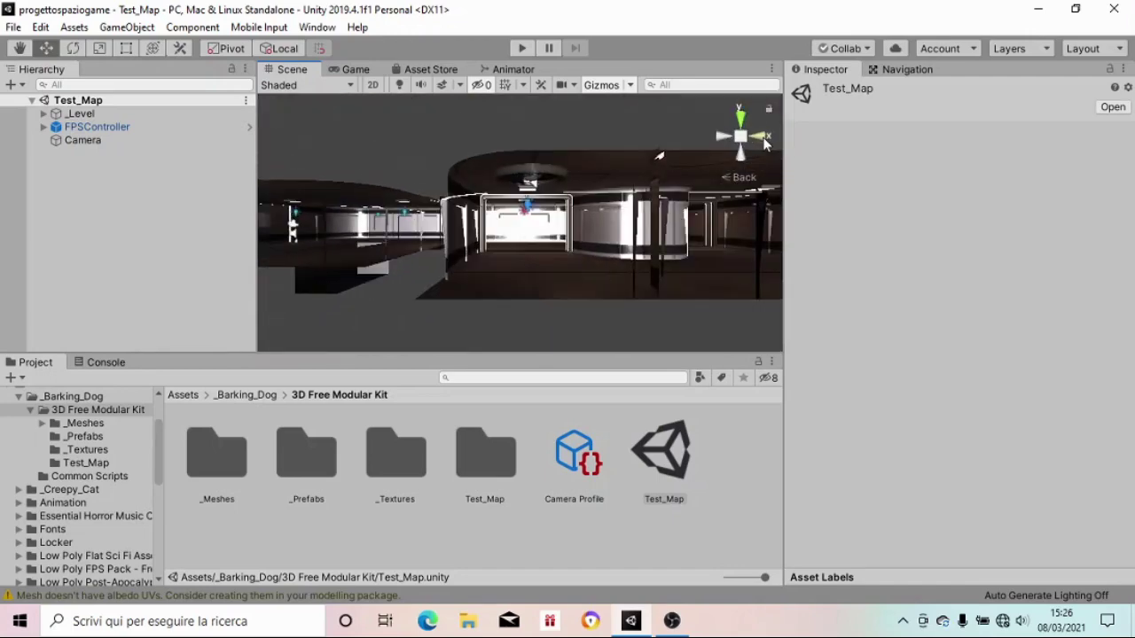
scroll(764, 142, "down", 5)
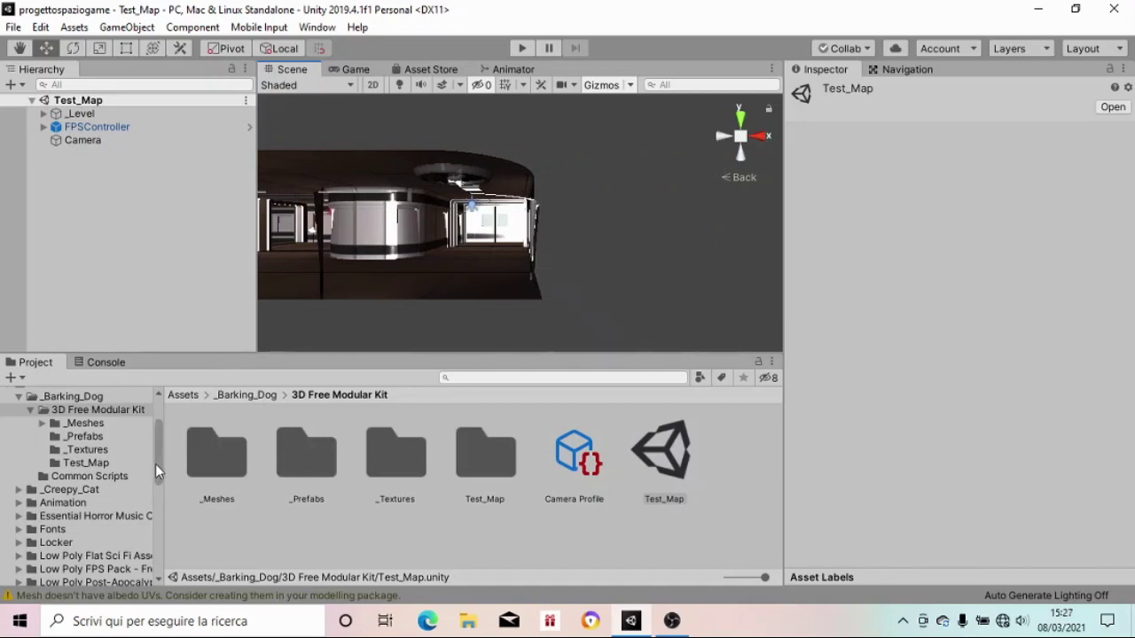
Open the Sample Scene from Low Poly Flat Sci Fi Assets > Demo > Scenes
left_click_drag(156, 468, 157, 476)
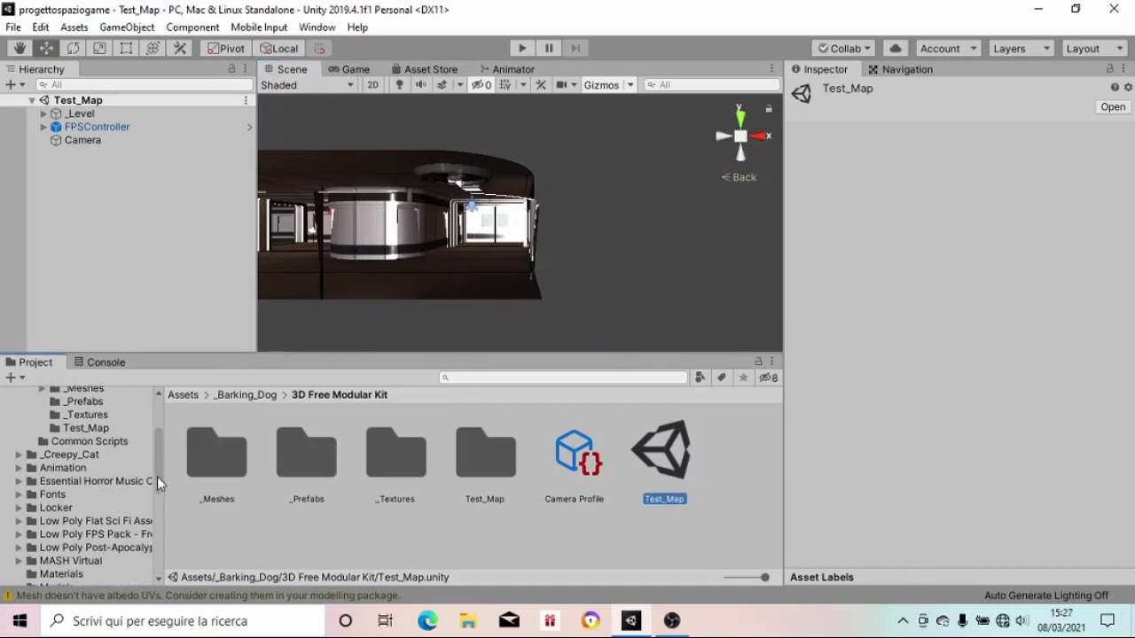
left_click(91, 521)
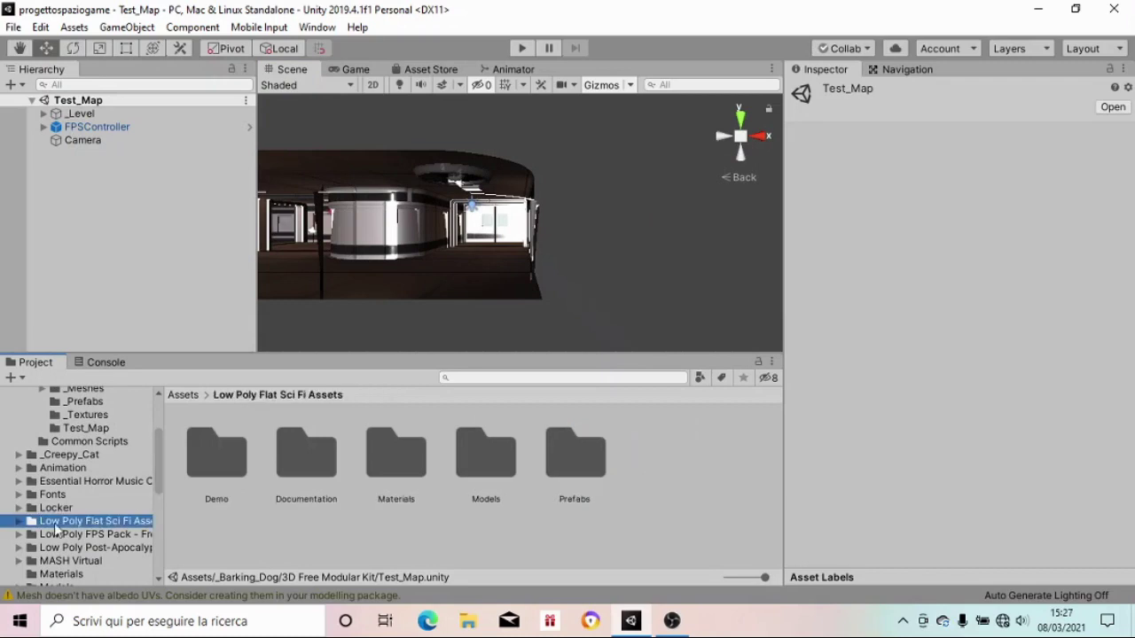
left_click(18, 521)
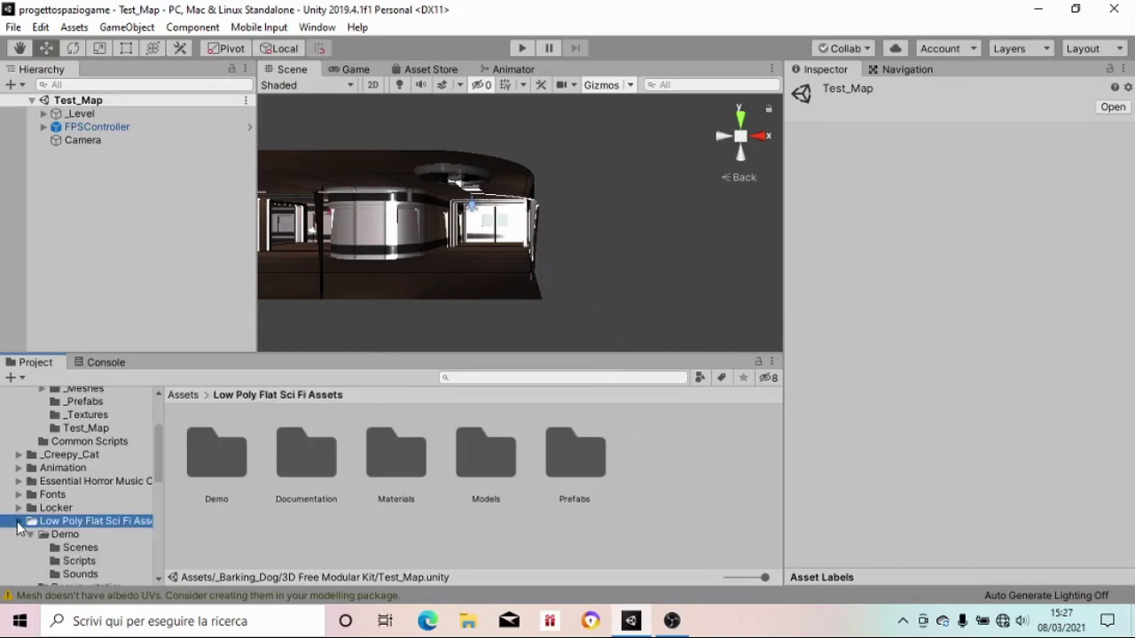
left_click(80, 548)
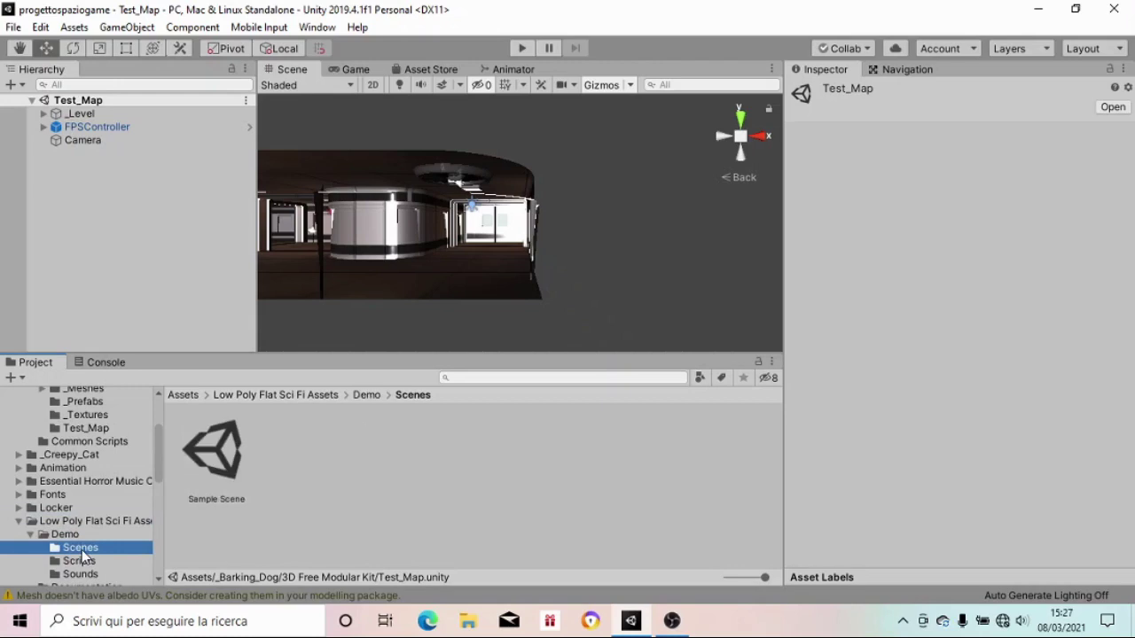
double_click(238, 475)
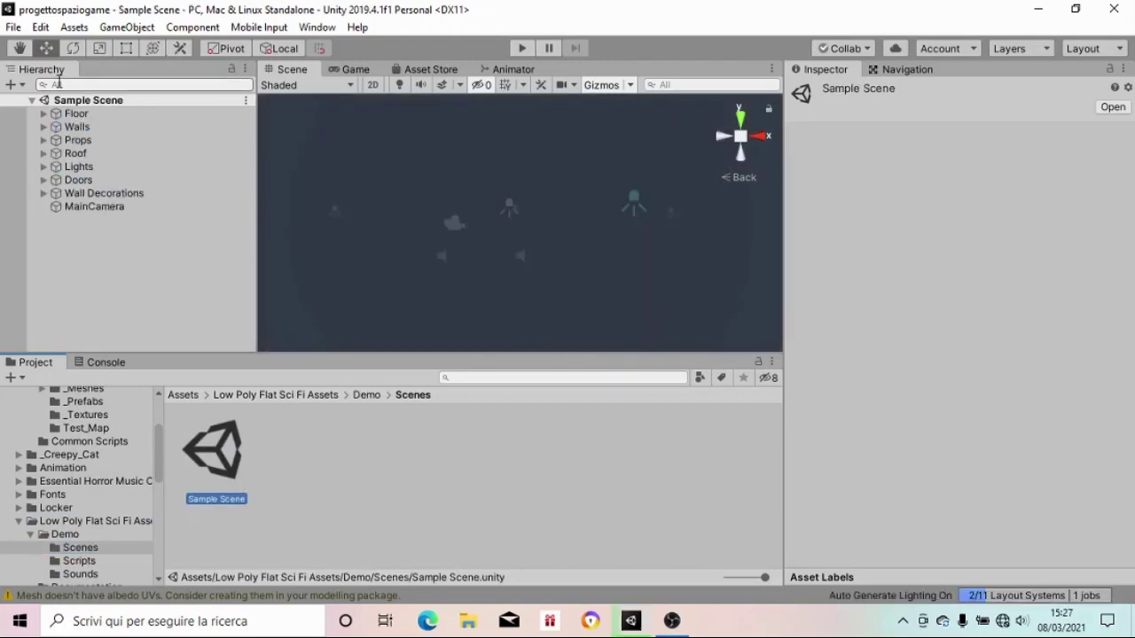
Frame the MainCamera in the Scene view and zoom into the corridor
left_click(105, 207)
double_click(106, 207)
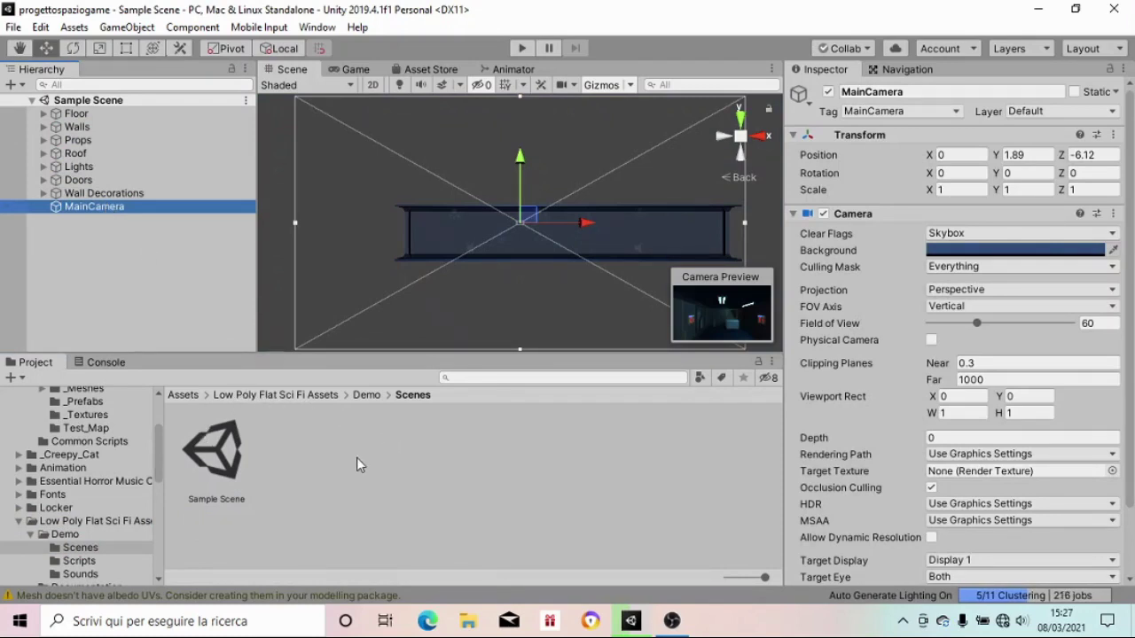
key("Up")
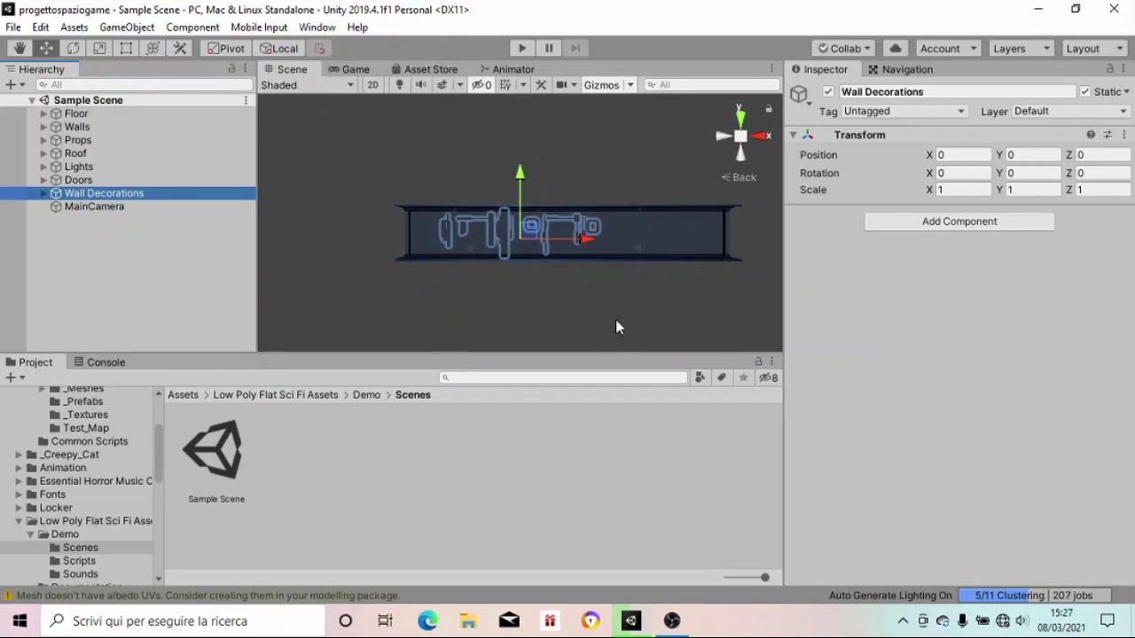
left_click(668, 286)
scroll(668, 286, "up", 3)
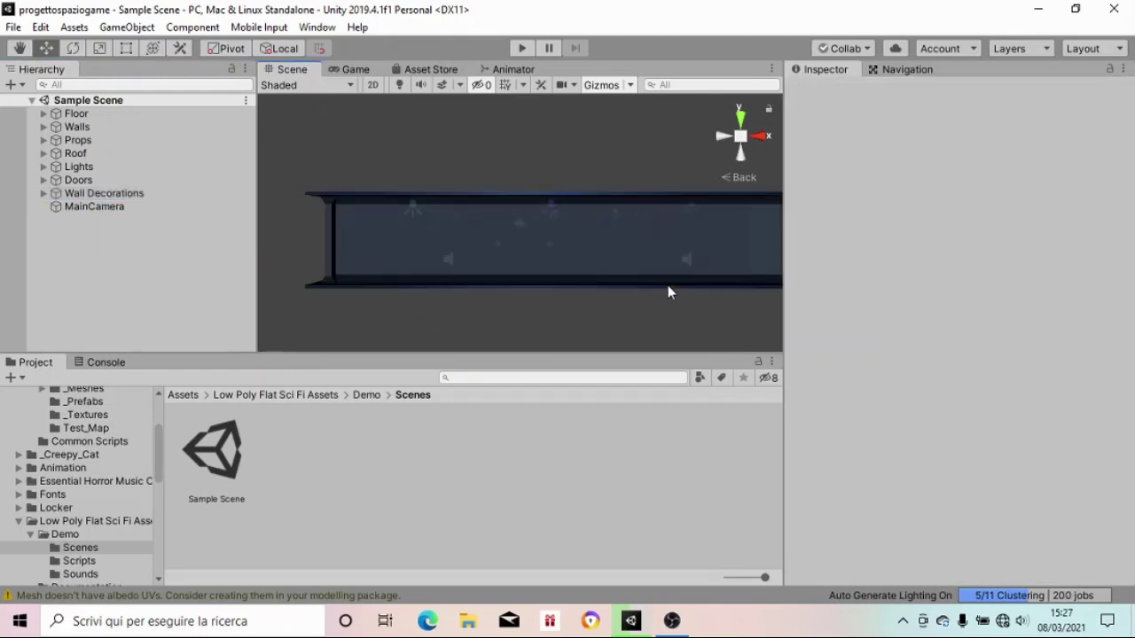
scroll(668, 286, "up", 5)
scroll(667, 284, "up", 2)
scroll(667, 285, "up", 3)
scroll(666, 280, "up", 3)
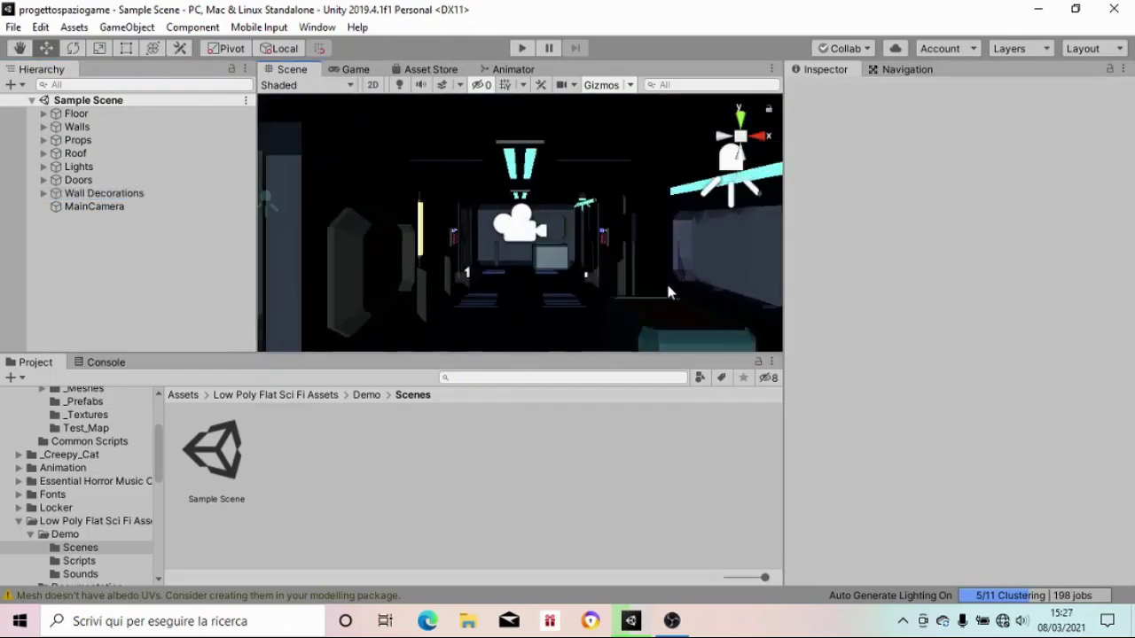
scroll(665, 280, "up", 3)
scroll(665, 280, "up", 3)
scroll(668, 285, "up", 3)
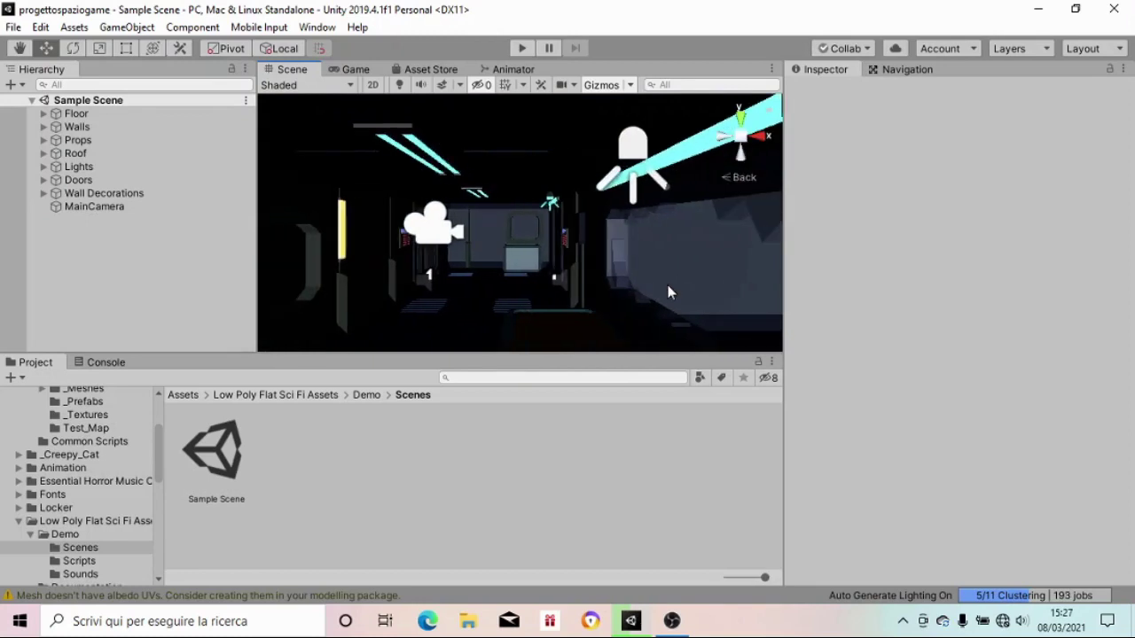
Switch to the Left view and fly through the Sample Scene's rooms and corridors
left_click(723, 138)
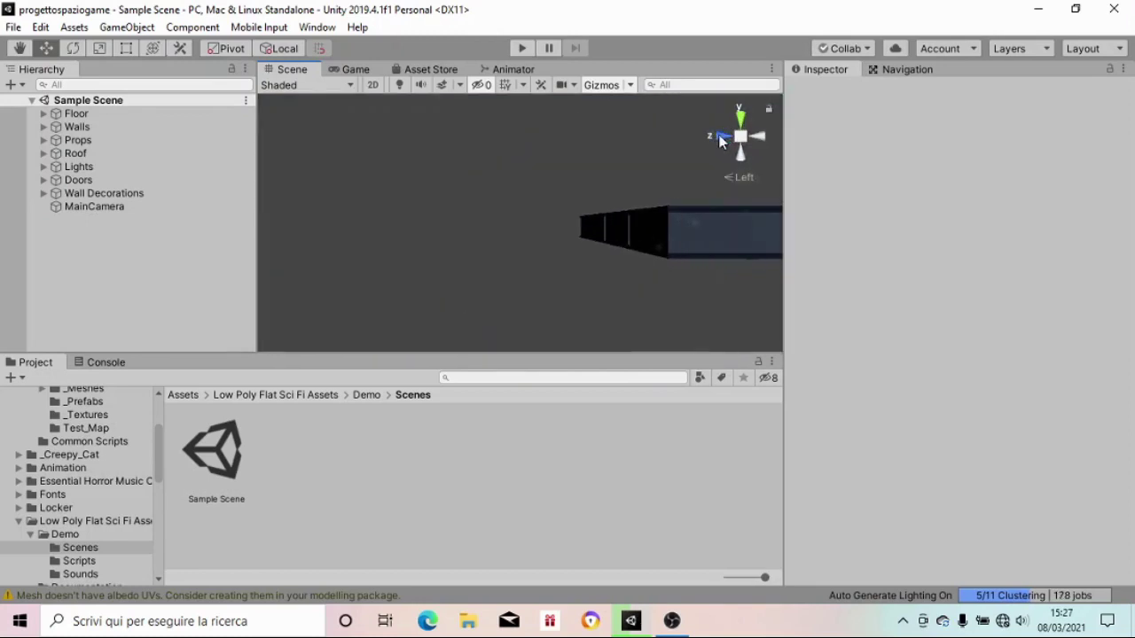
scroll(720, 142, "up", 2)
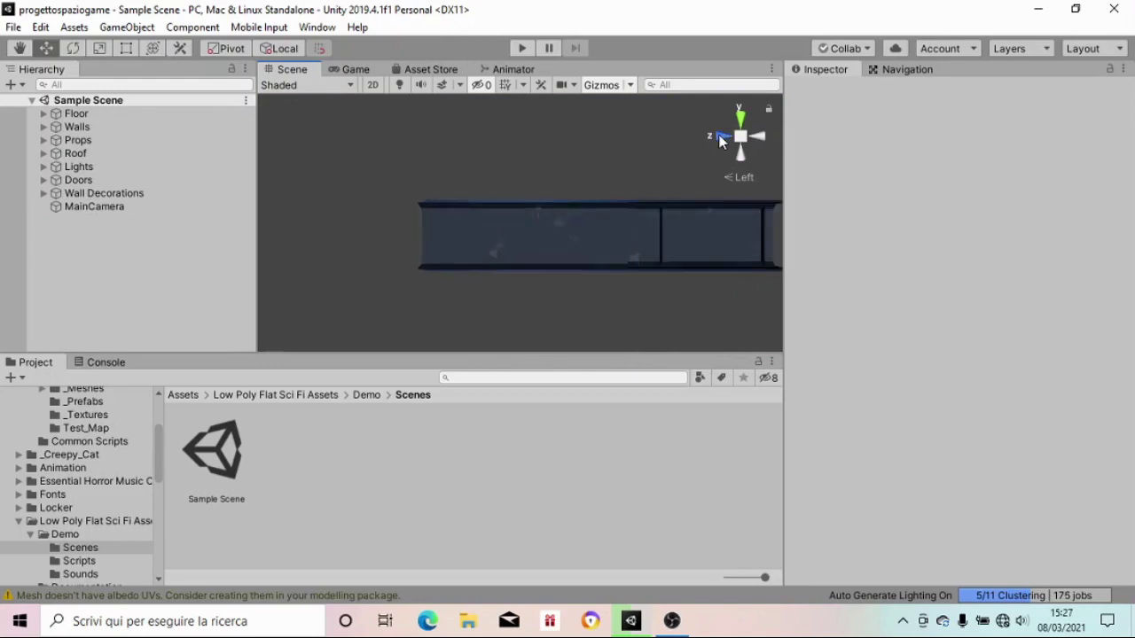
scroll(721, 142, "up", 3)
scroll(720, 142, "up", 5)
scroll(721, 142, "up", 2)
scroll(721, 141, "up", 3)
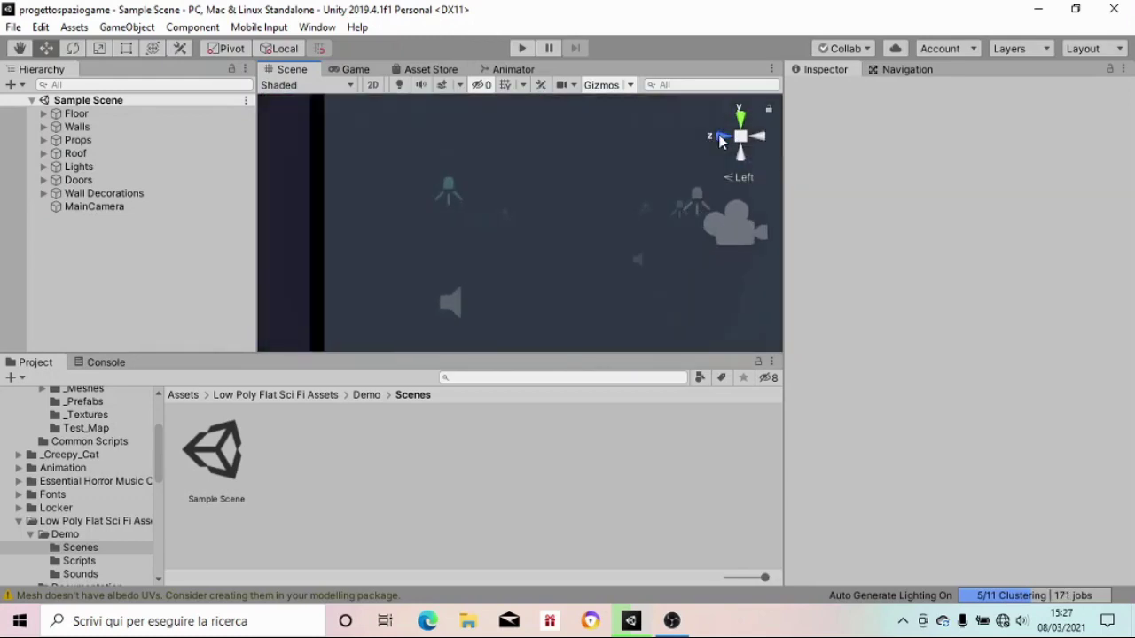
scroll(721, 142, "up", 3)
scroll(721, 142, "up", 2)
scroll(720, 142, "up", 2)
scroll(721, 141, "up", 3)
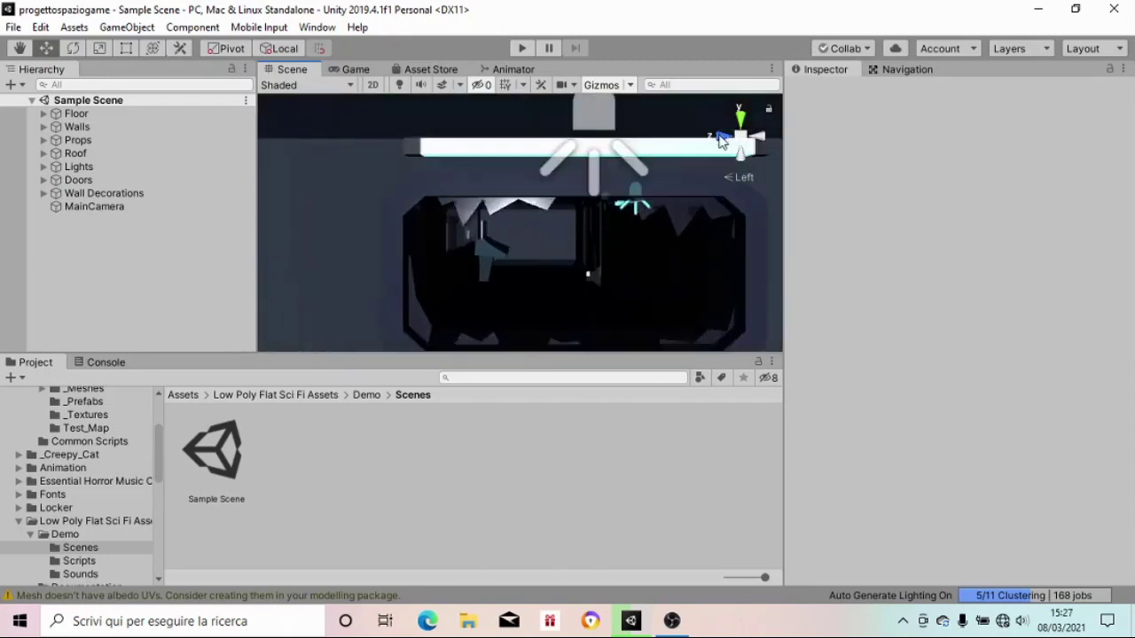
scroll(721, 142, "up", 3)
scroll(720, 142, "up", 2)
scroll(721, 142, "up", 2)
scroll(721, 142, "up", 3)
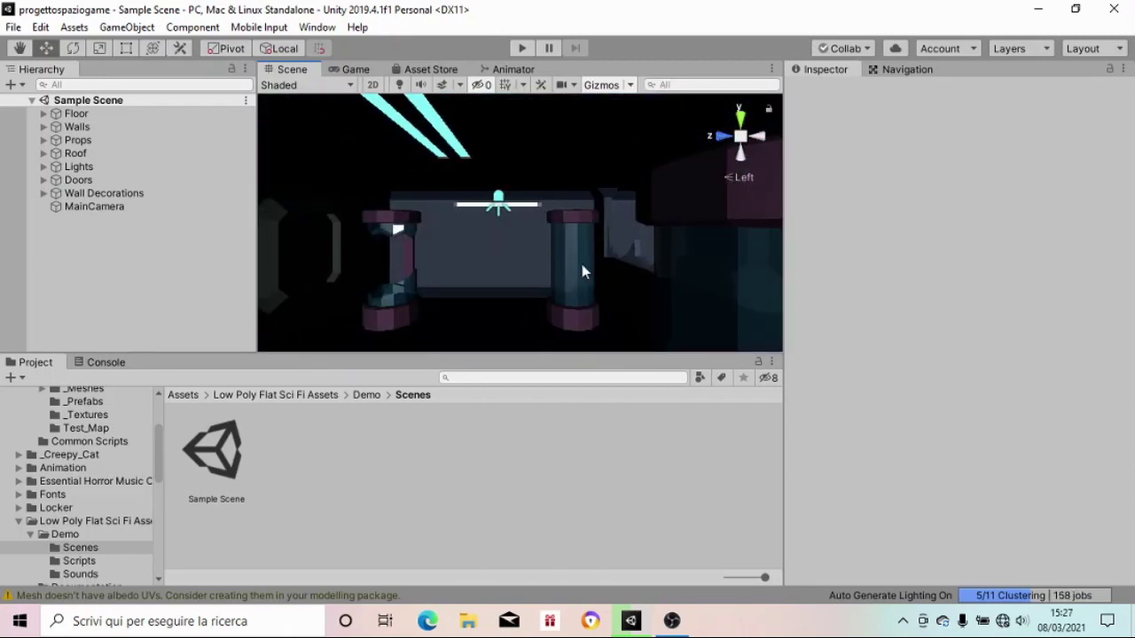
scroll(487, 291, "up", 2)
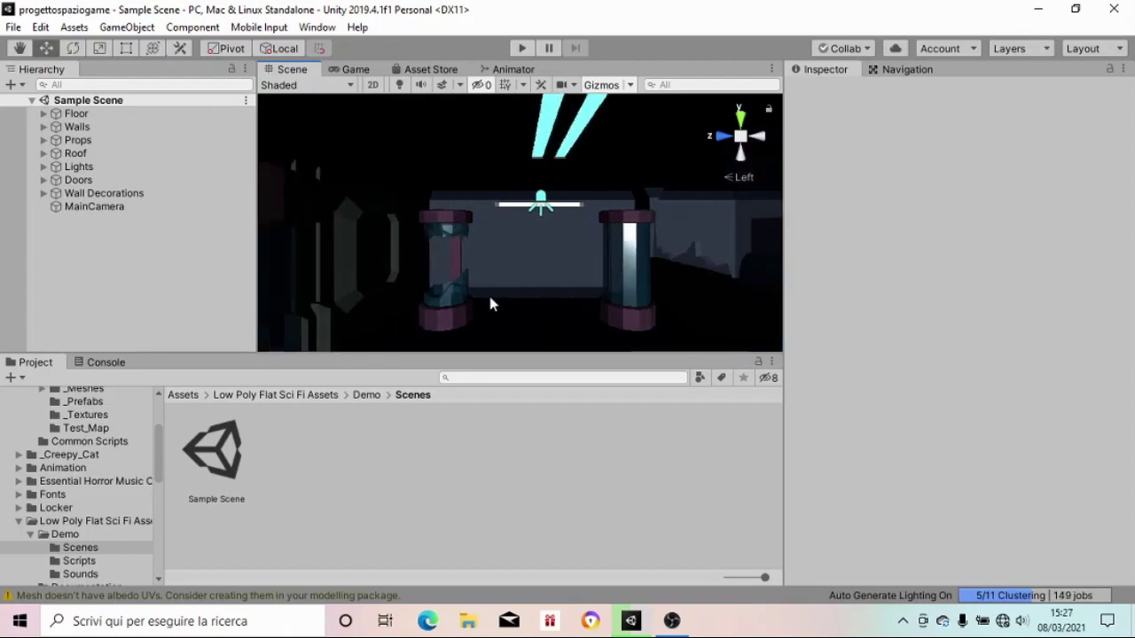
scroll(488, 292, "up", 2)
scroll(487, 291, "up", 2)
scroll(489, 297, "down", 5)
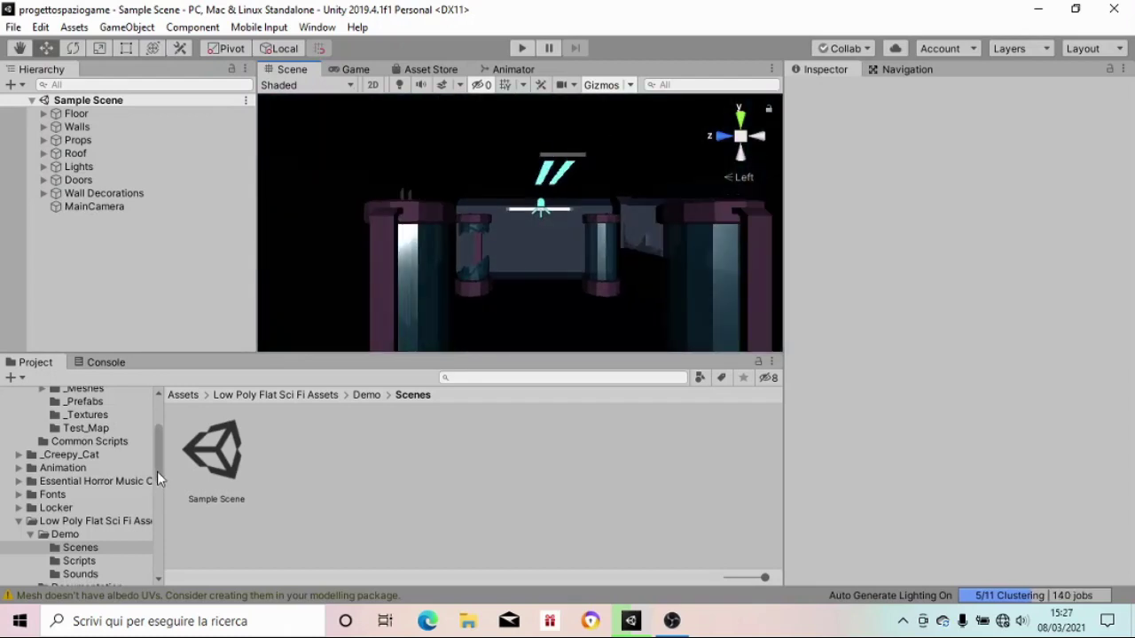
Open the Example_01 scene from _Creepy_Cat > _3D Scifi Kit Starter Kit
left_click_drag(157, 471, 160, 539)
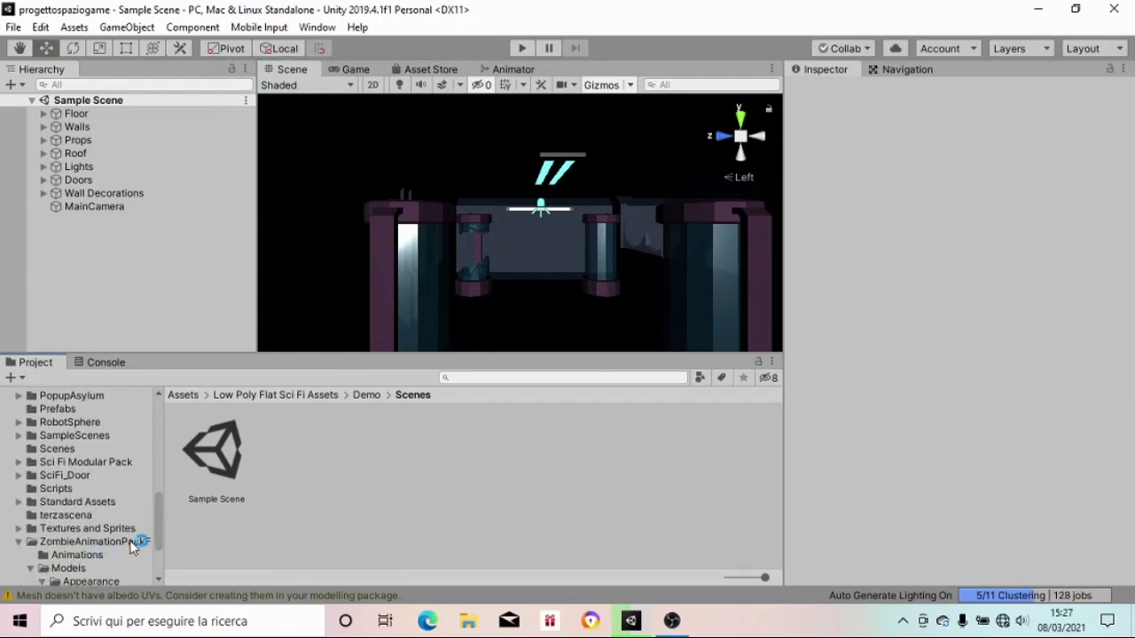
left_click(126, 544)
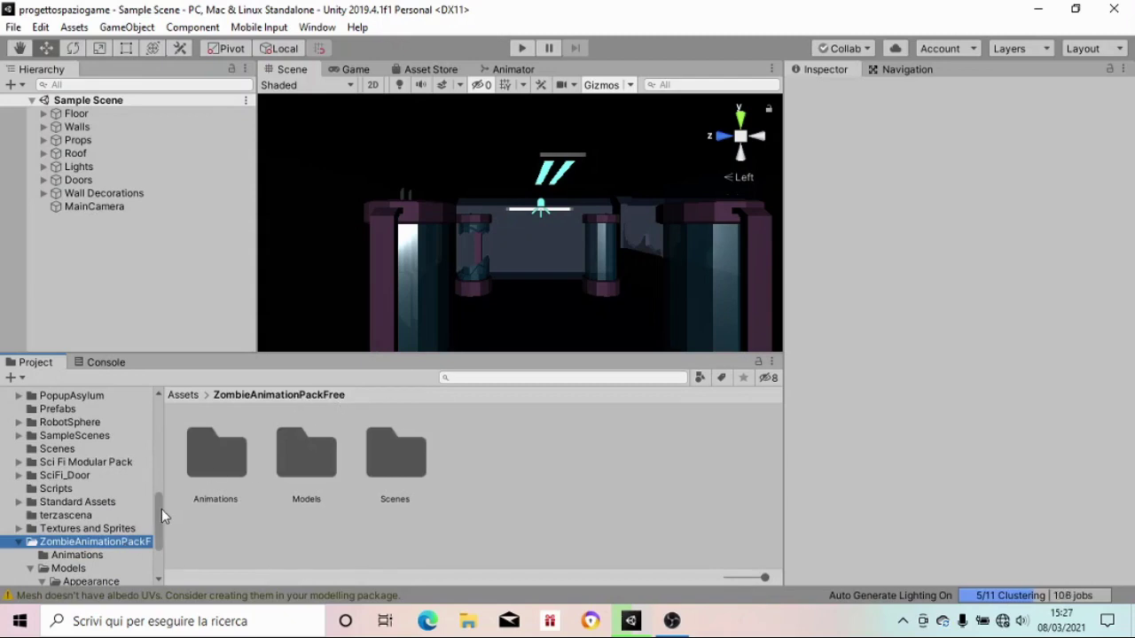
left_click_drag(161, 509, 167, 408)
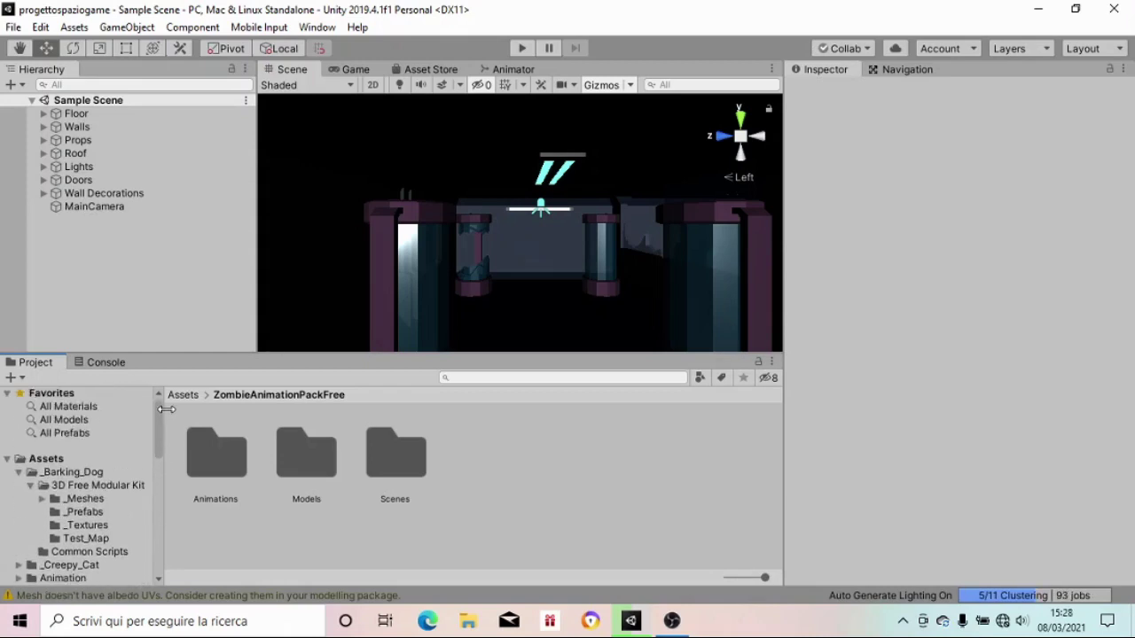
left_click(19, 472)
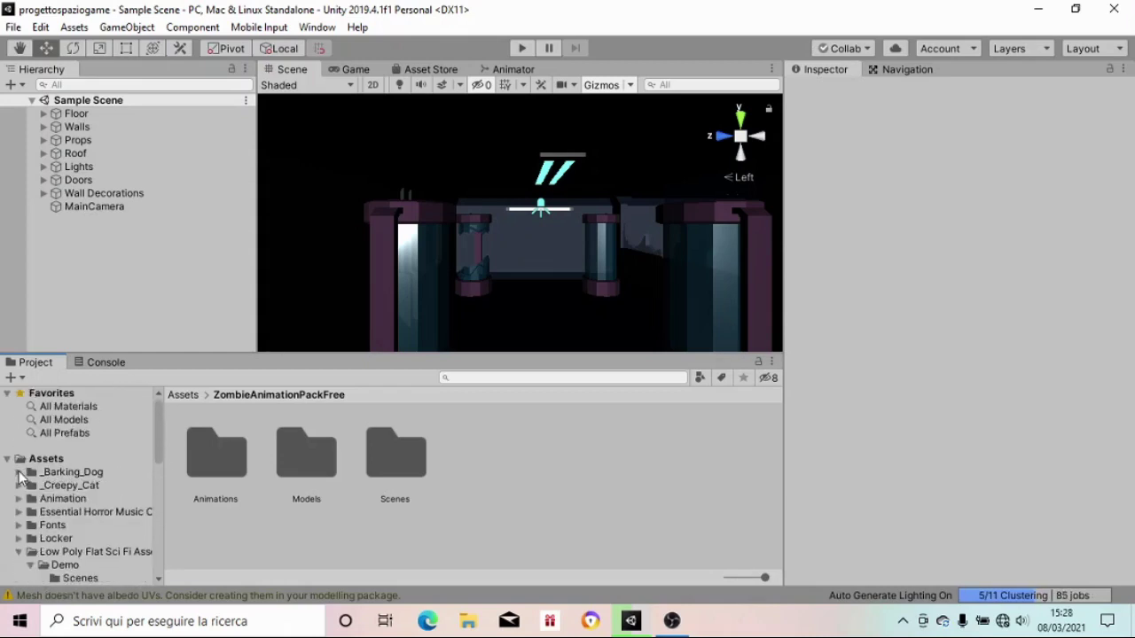
left_click(59, 486)
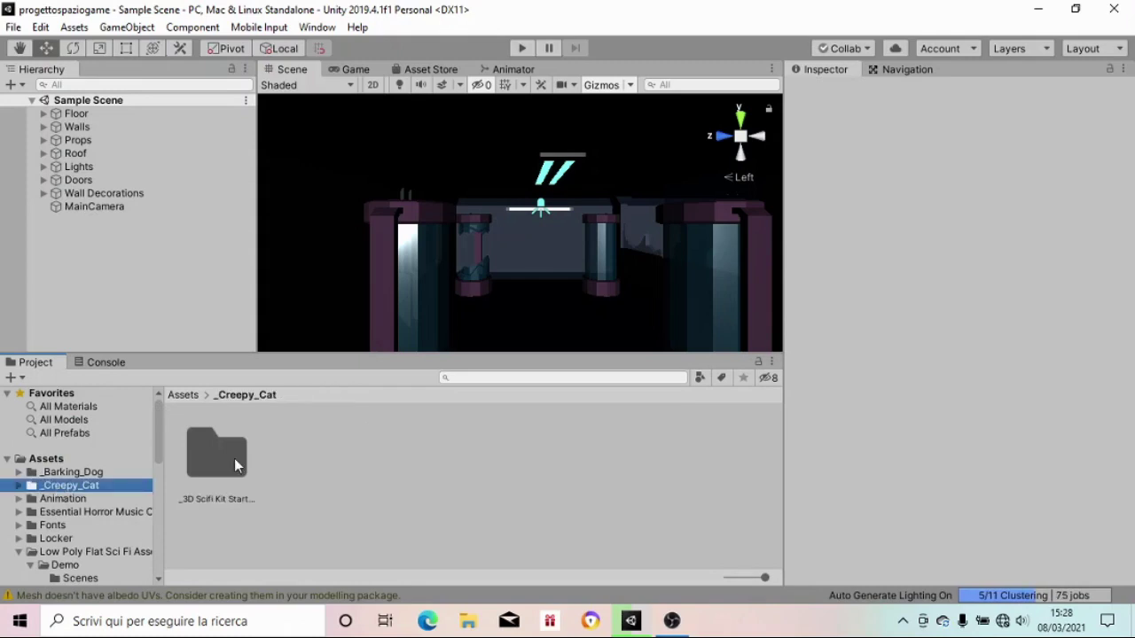
double_click(234, 458)
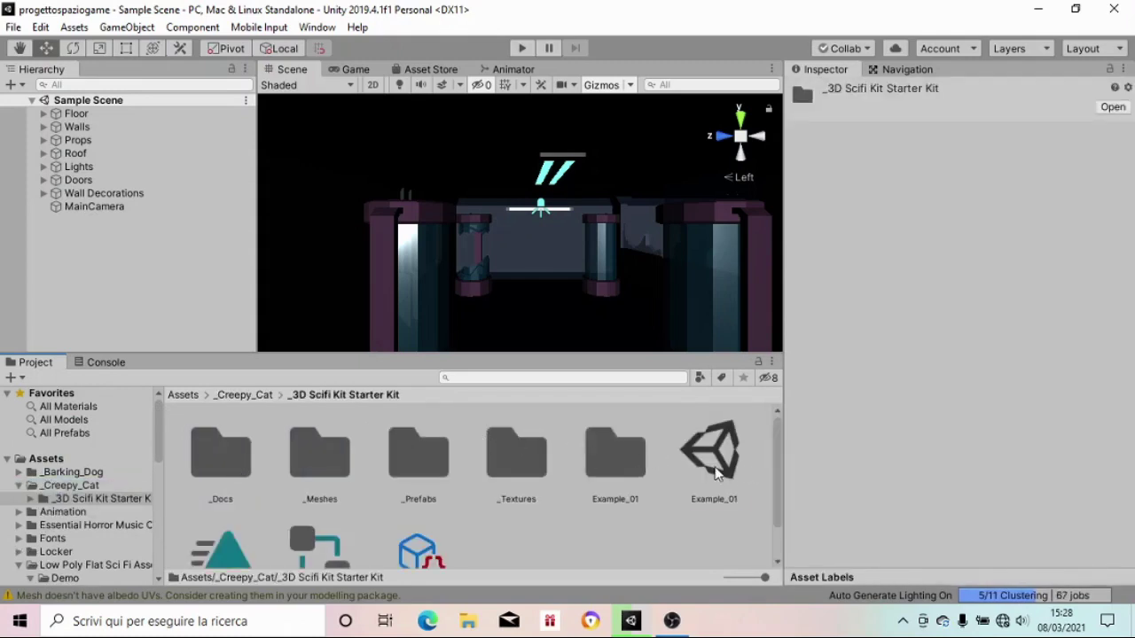
double_click(716, 470)
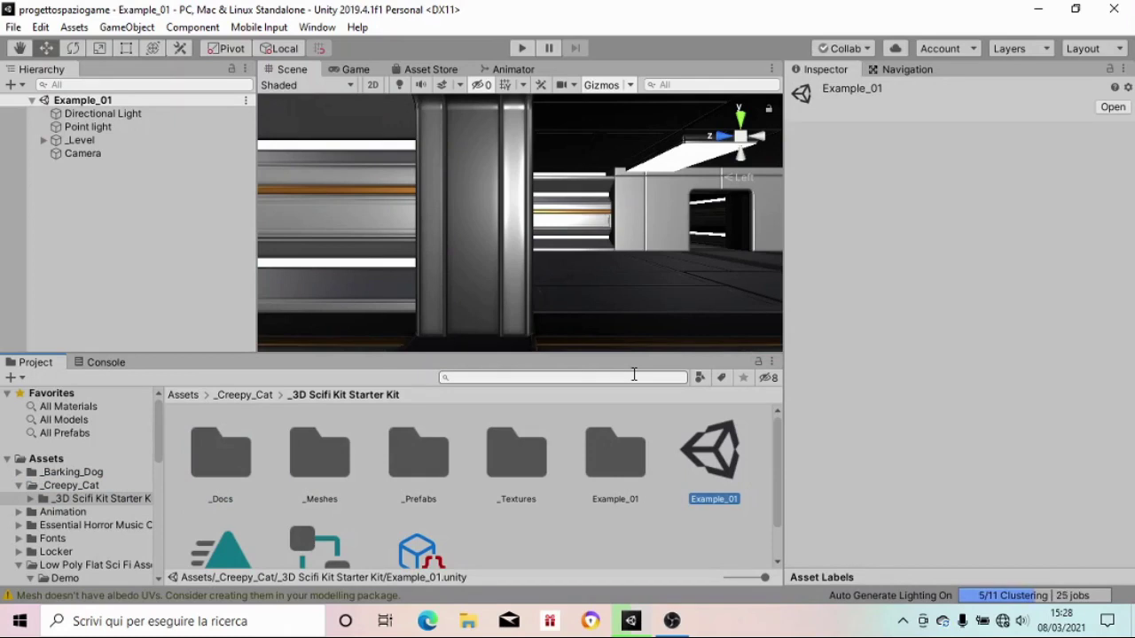
Switch Example_01 to the Back view and zoom in on the corridors
left_click(764, 137)
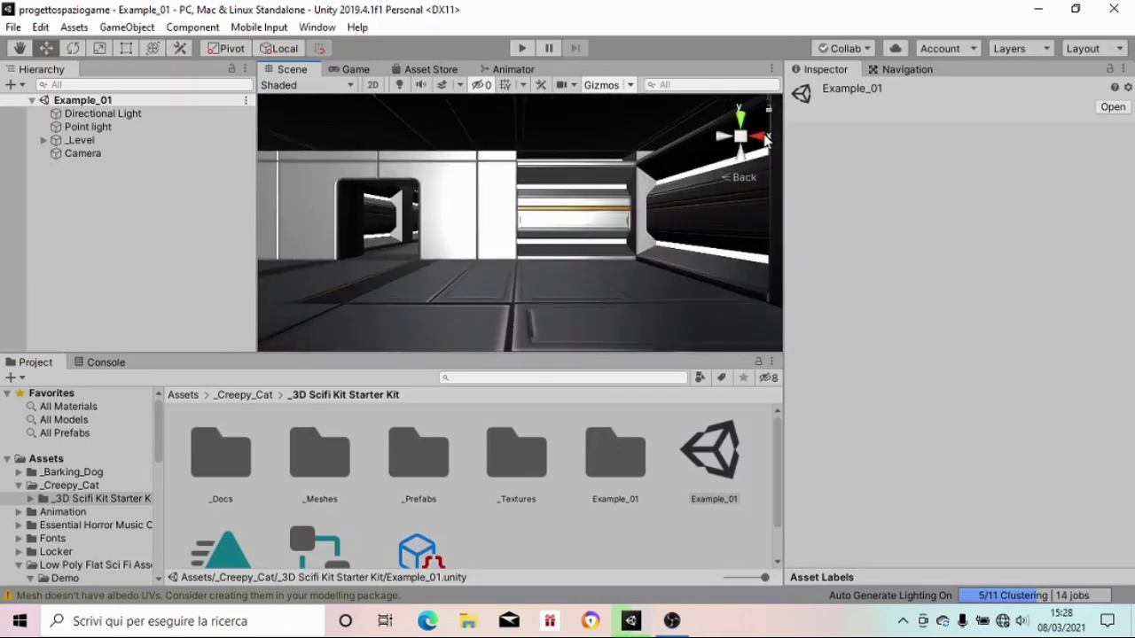
left_click(764, 137)
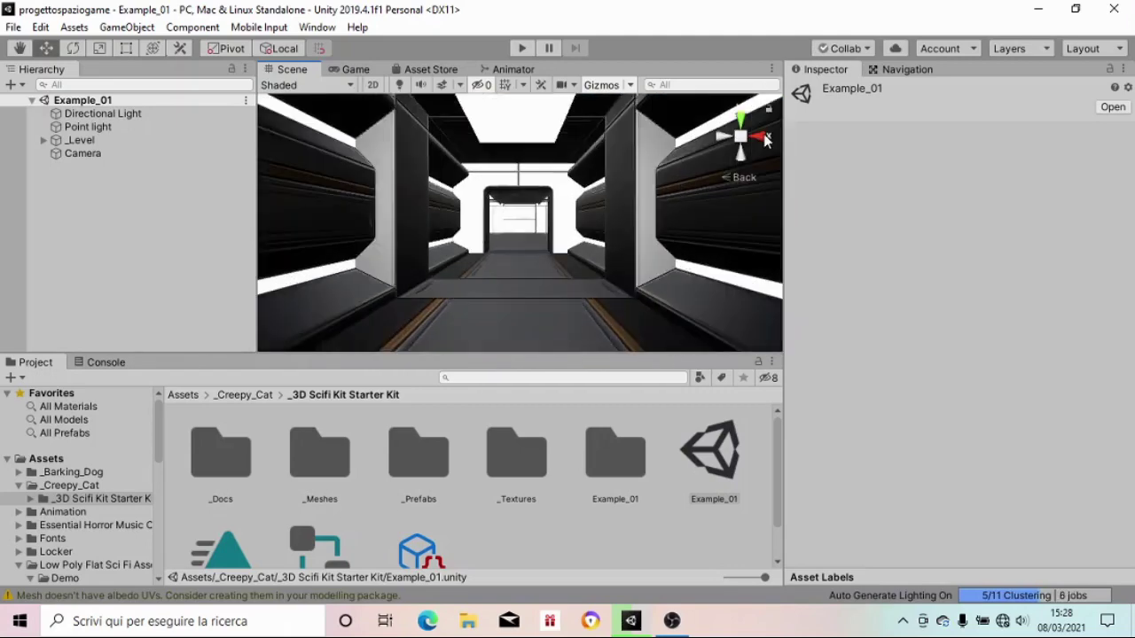
scroll(766, 139, "up", 5)
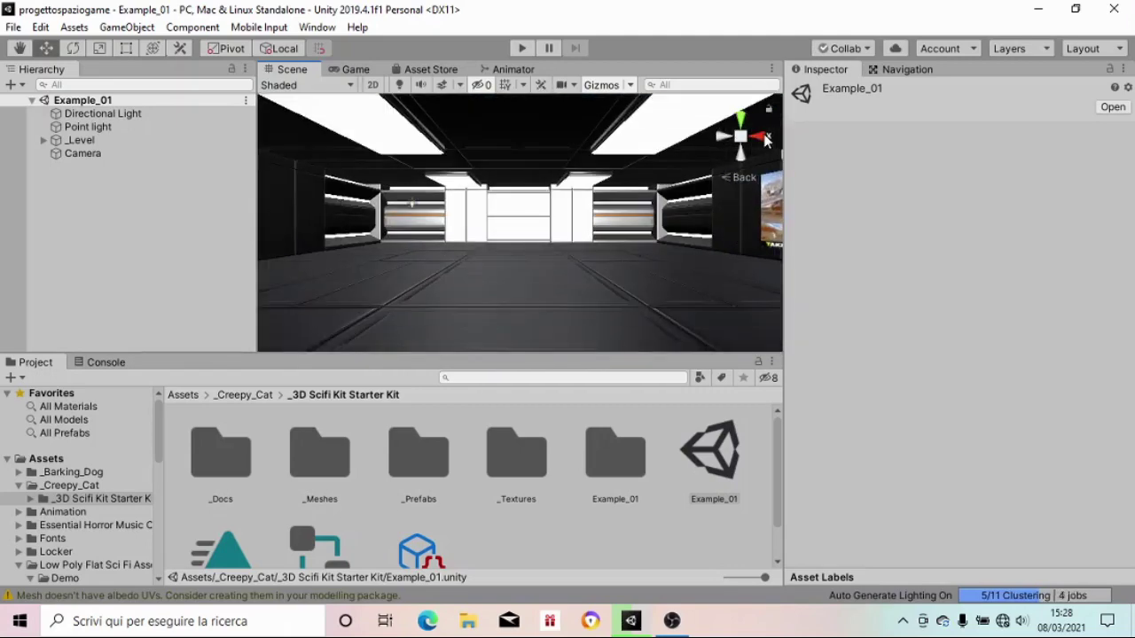
scroll(766, 139, "up", 2)
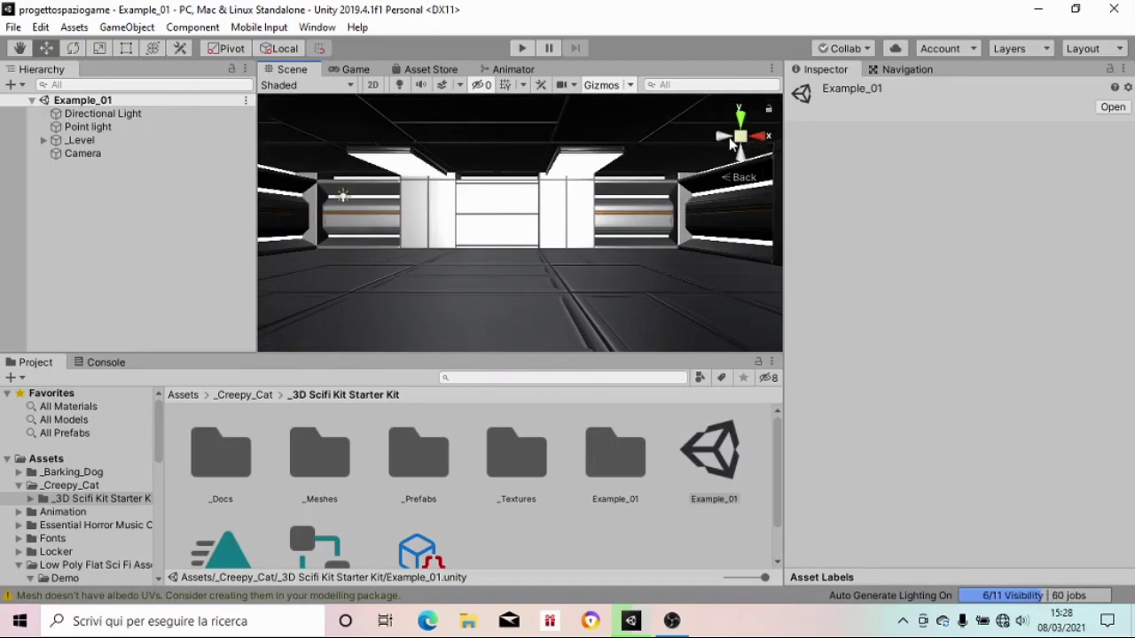
Turn to the Left view and fly close to the lit store-advert screen panel
left_click(725, 142)
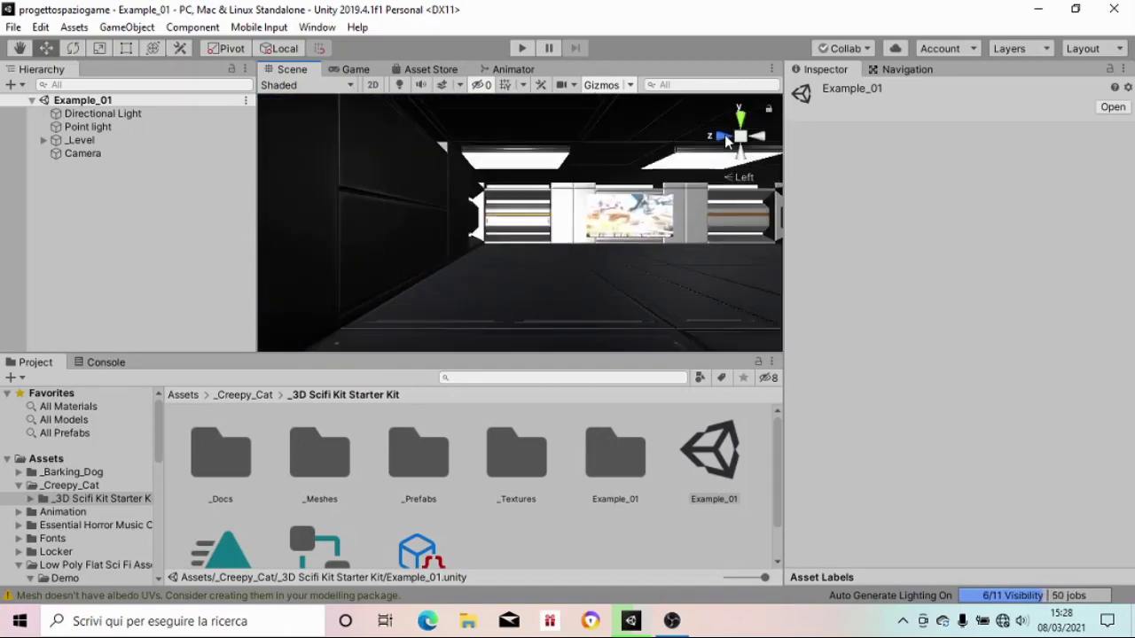
scroll(725, 142, "up", 2)
scroll(725, 142, "up", 2)
scroll(725, 141, "up", 1)
scroll(725, 141, "up", 2)
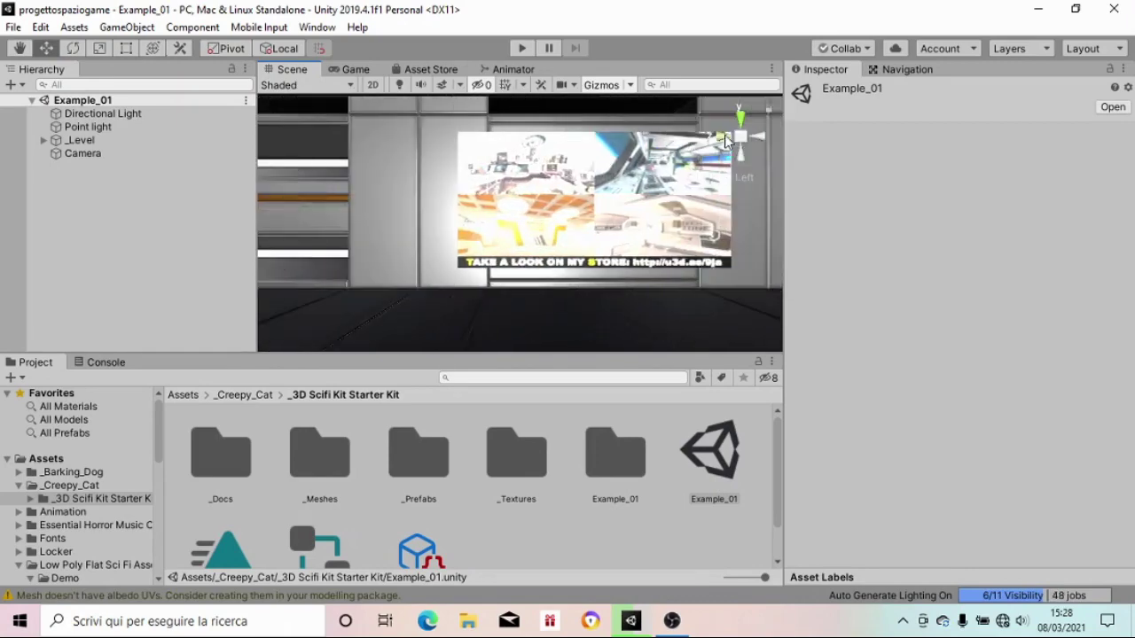
scroll(725, 142, "up", 2)
scroll(725, 142, "up", 2)
scroll(725, 142, "up", 1)
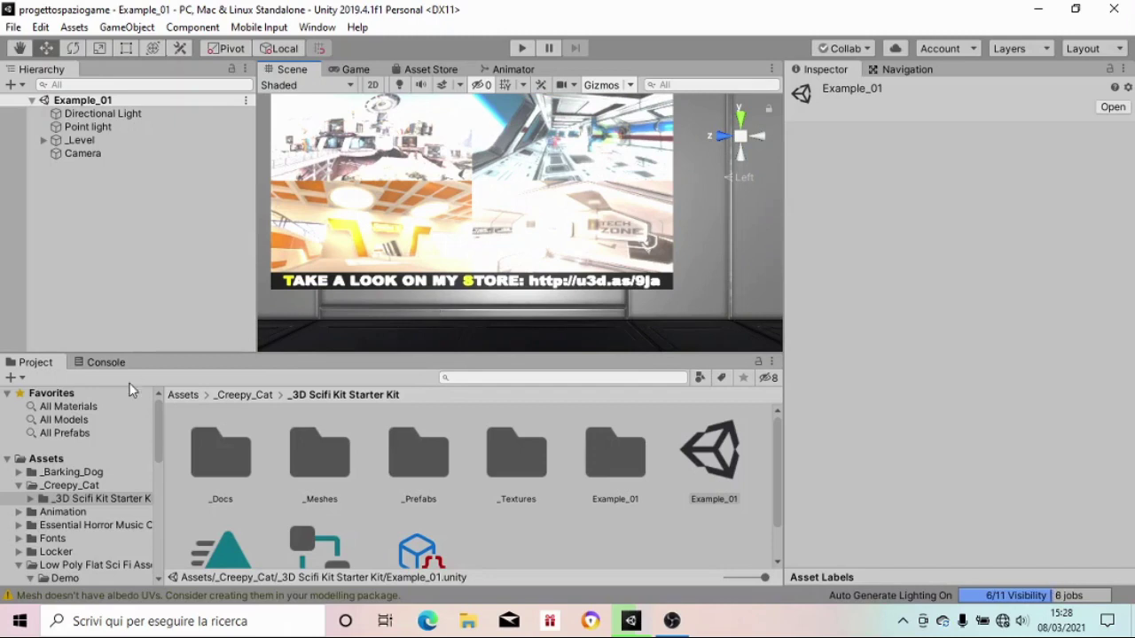
Collapse Low Poly Flat Sci Fi Assets and open Locker > Prefabs showing locker_01a, 01b, 01c
left_click_drag(158, 445, 160, 471)
left_click(18, 458)
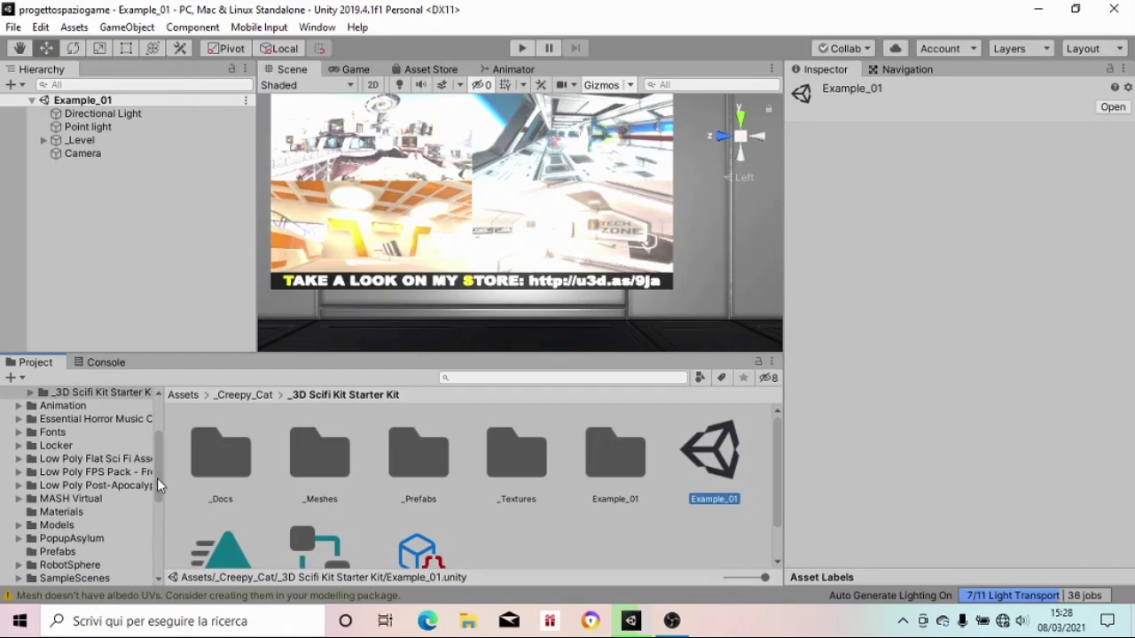
mouse_move(157, 478)
left_mouse_down()
mouse_move(157, 517)
mouse_move(156, 465)
left_mouse_up()
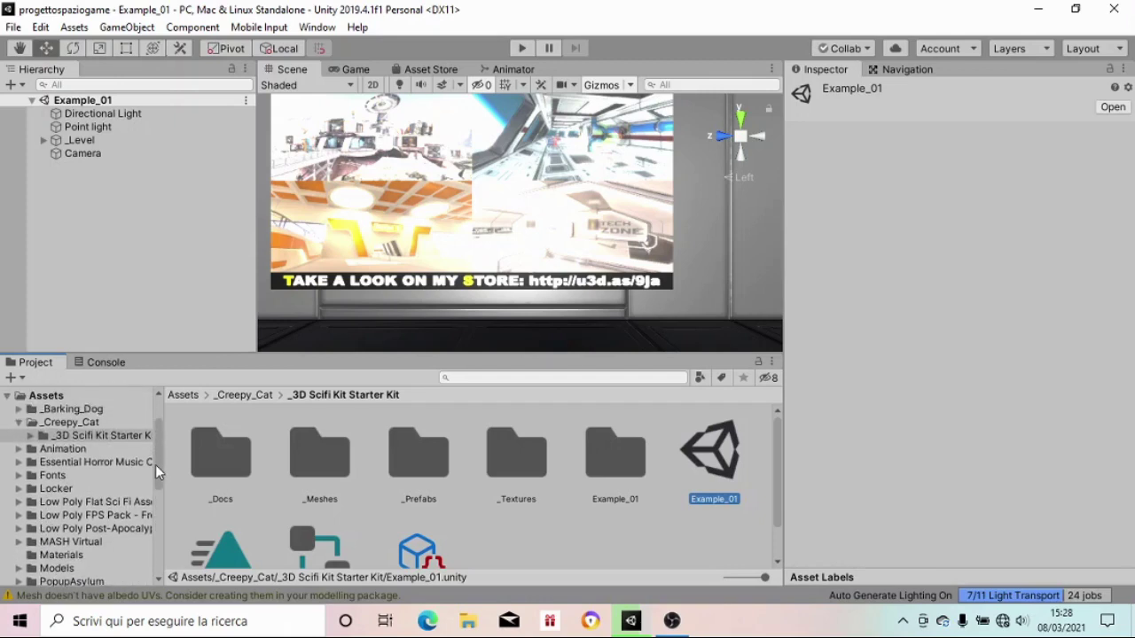
left_click(66, 489)
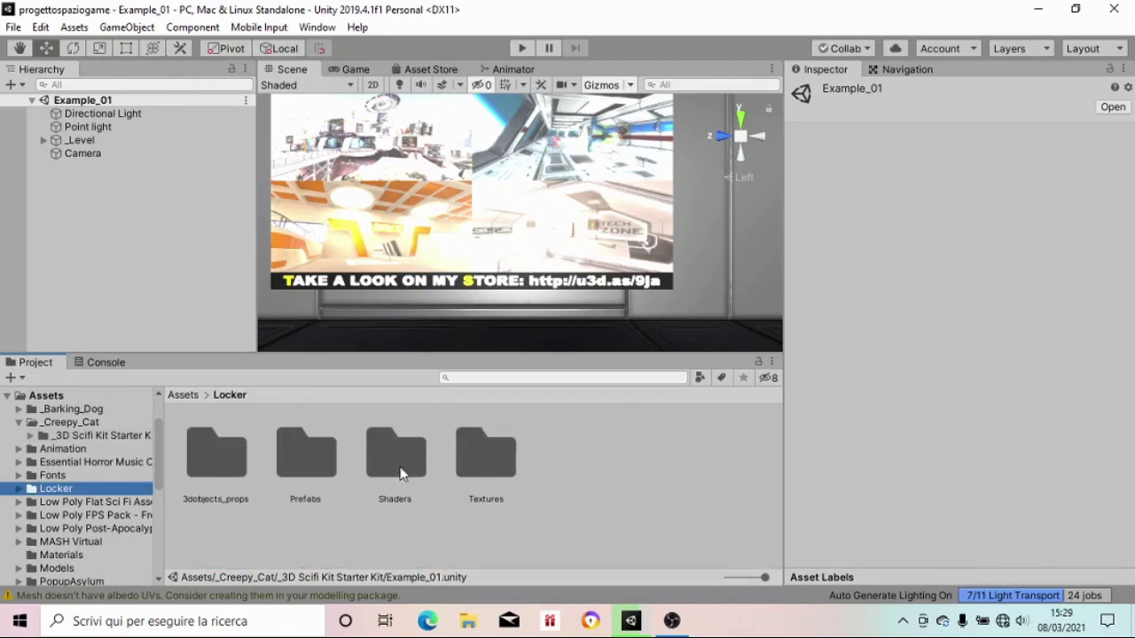
left_click_drag(160, 475, 159, 486)
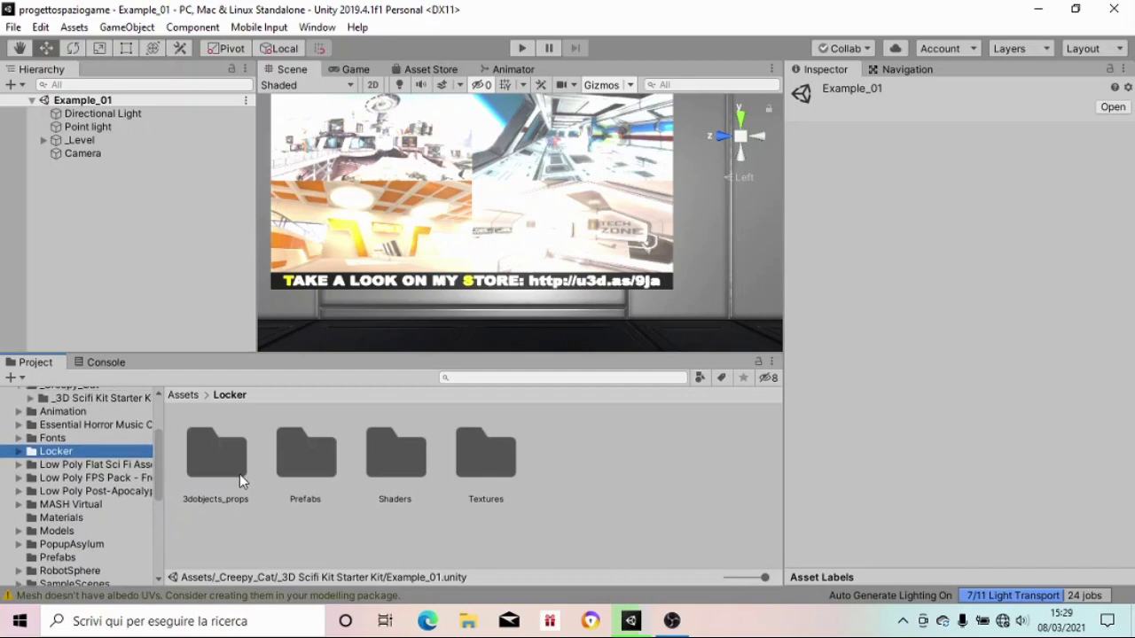
double_click(319, 464)
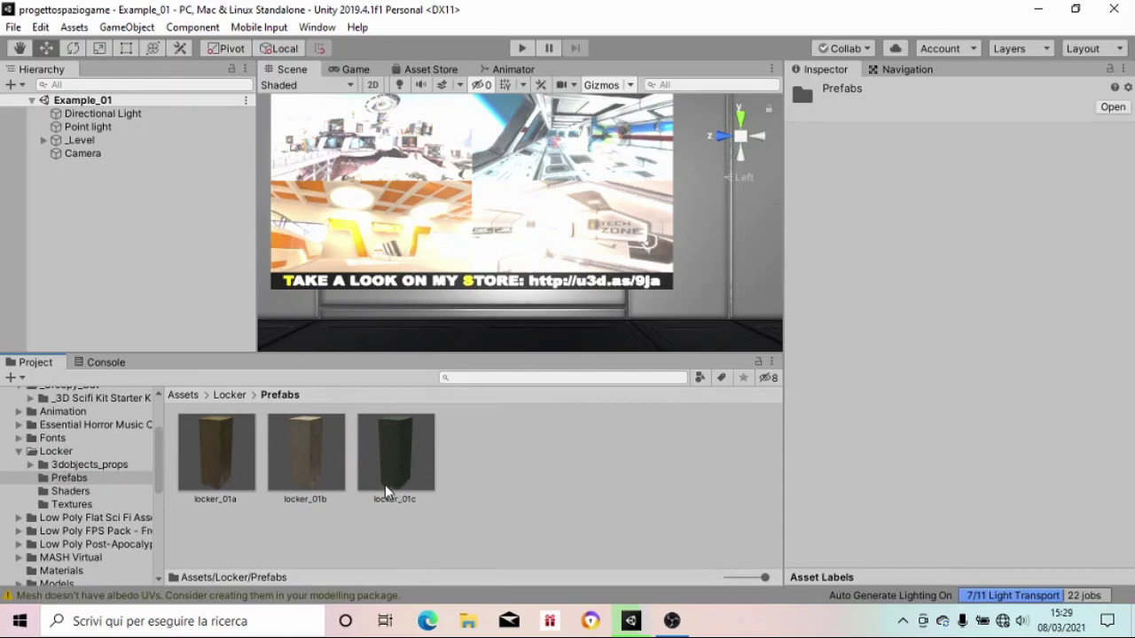
scroll(163, 468, "down", 1)
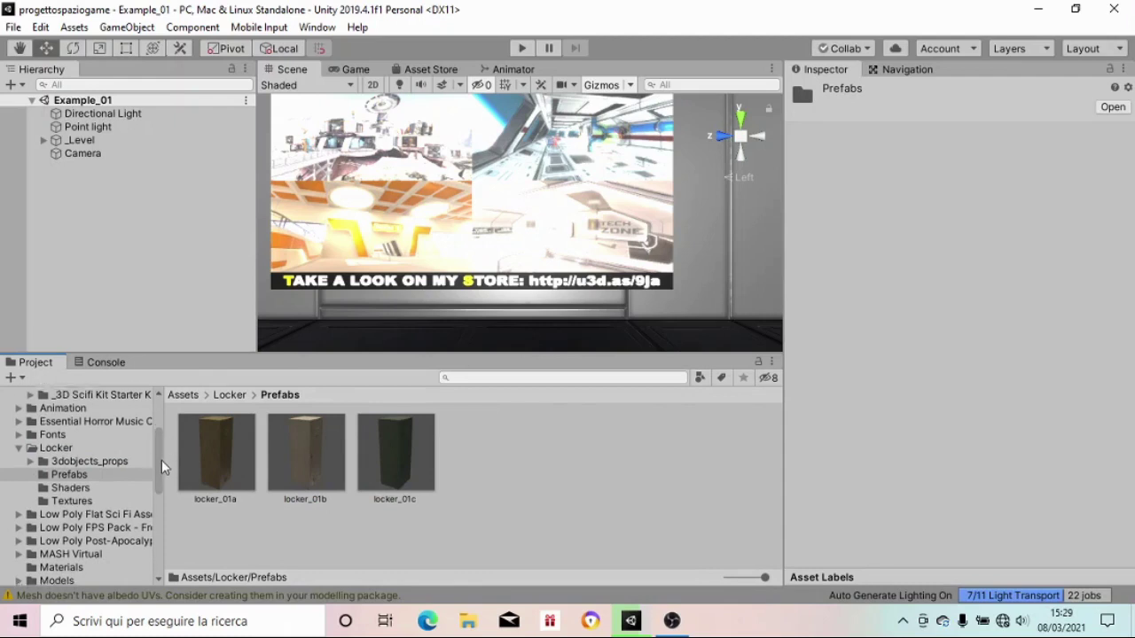
mouse_move(162, 480)
left_mouse_down()
mouse_move(163, 445)
mouse_move(162, 490)
left_mouse_up()
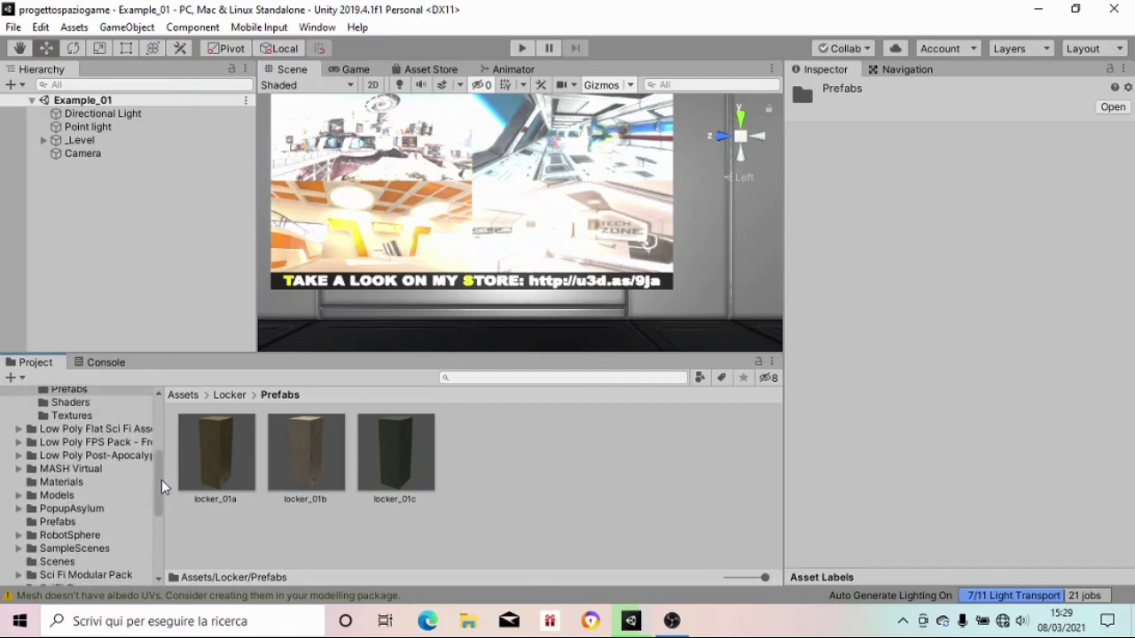
Open Low Poly FPS Pack > Prefabs > Example_Prefabs > Arms > Assault_Rifle_01_Example_Prefab
left_click(113, 445)
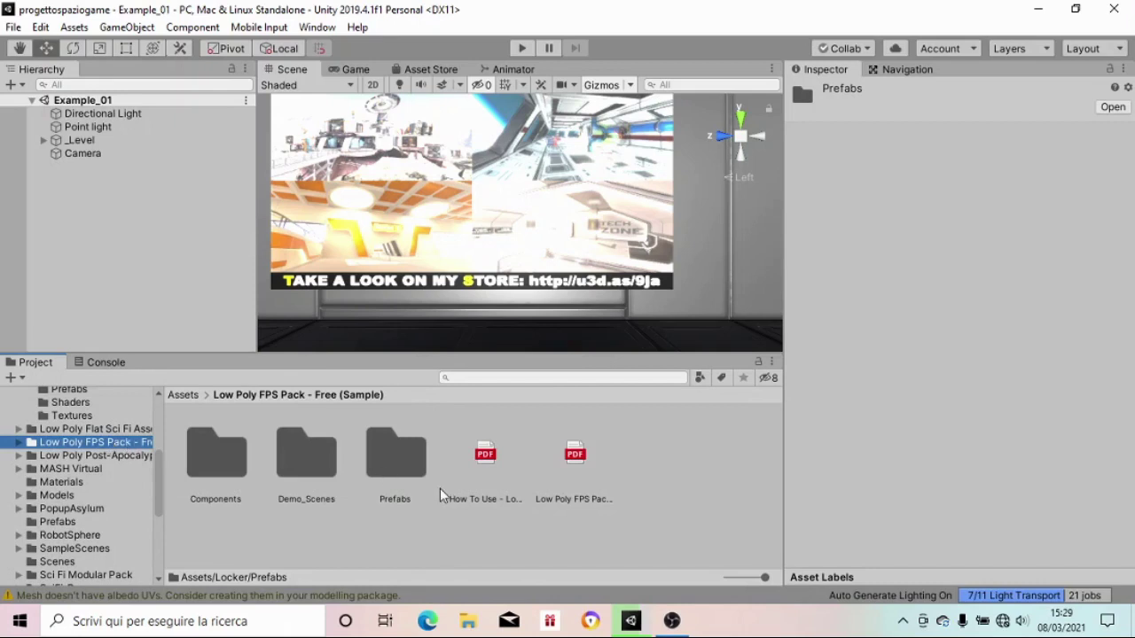
double_click(415, 466)
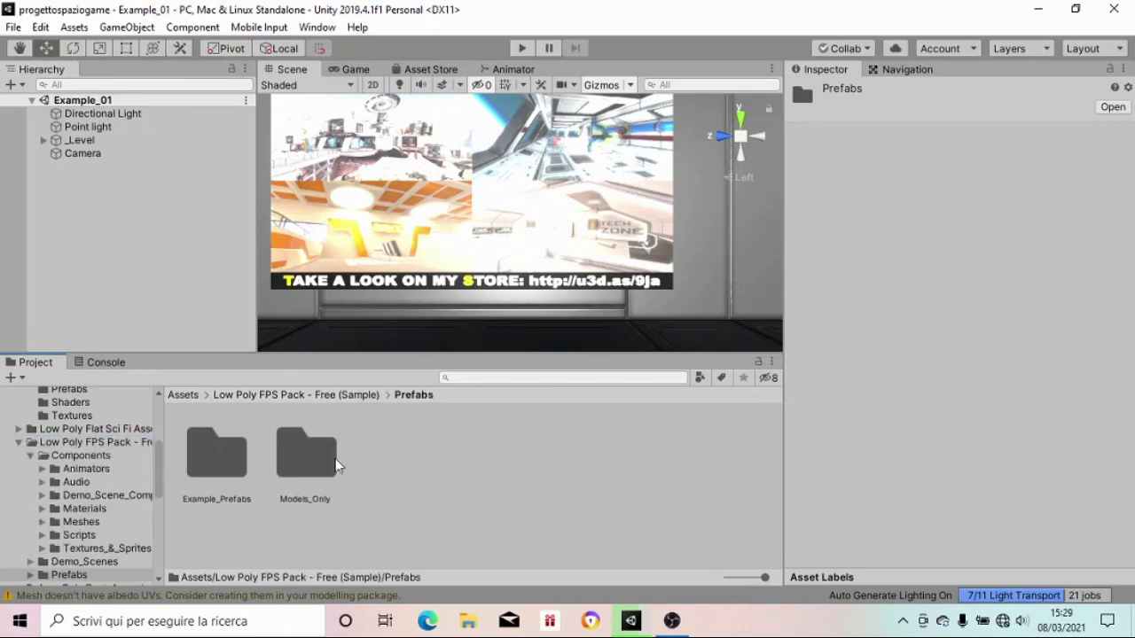
left_click(237, 466)
double_click(238, 466)
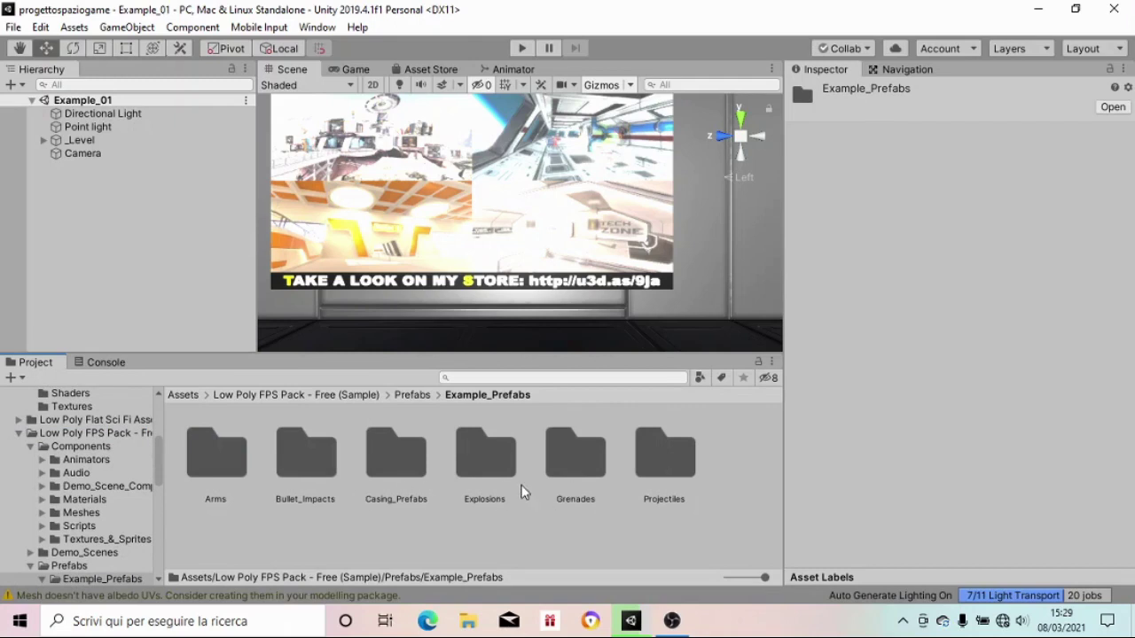
double_click(215, 484)
double_click(214, 484)
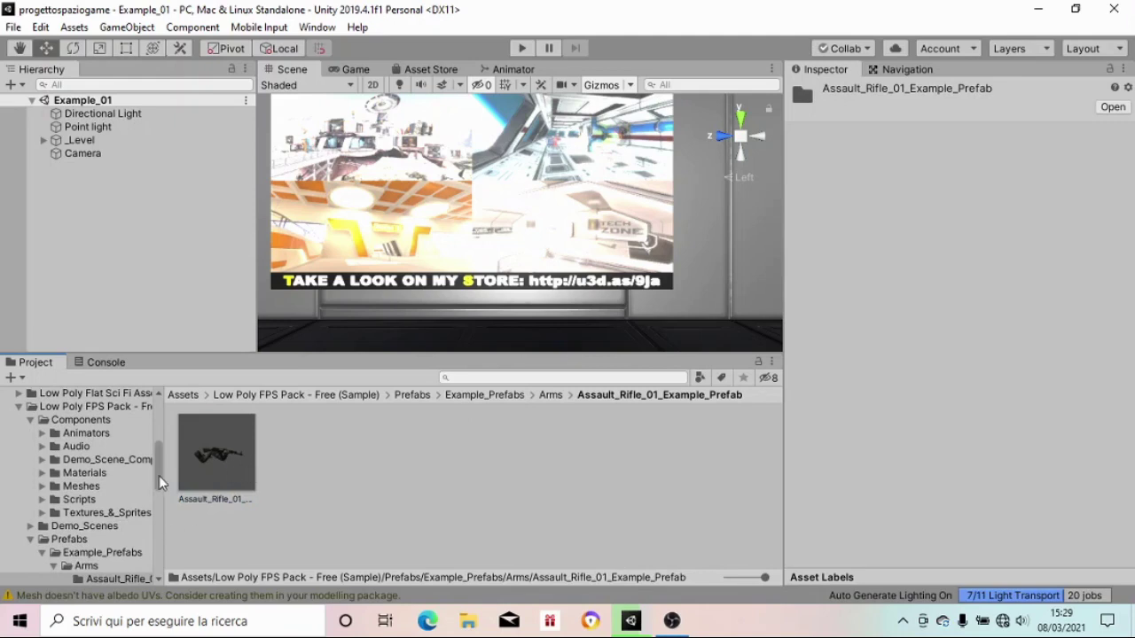
left_click_drag(159, 475, 161, 543)
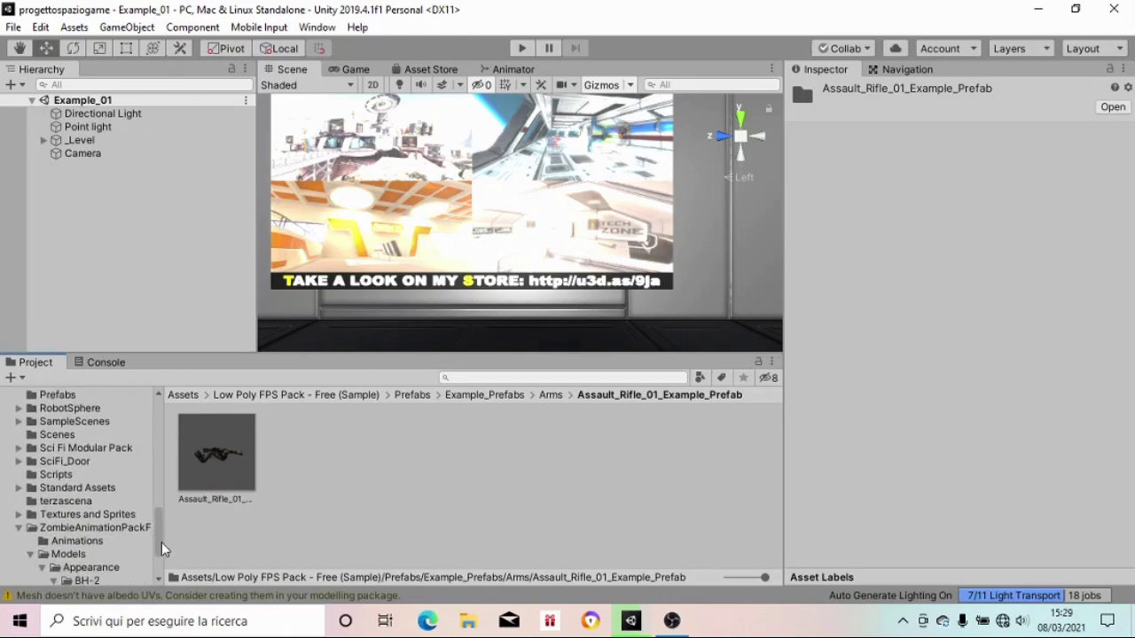
left_click_drag(161, 544, 161, 511)
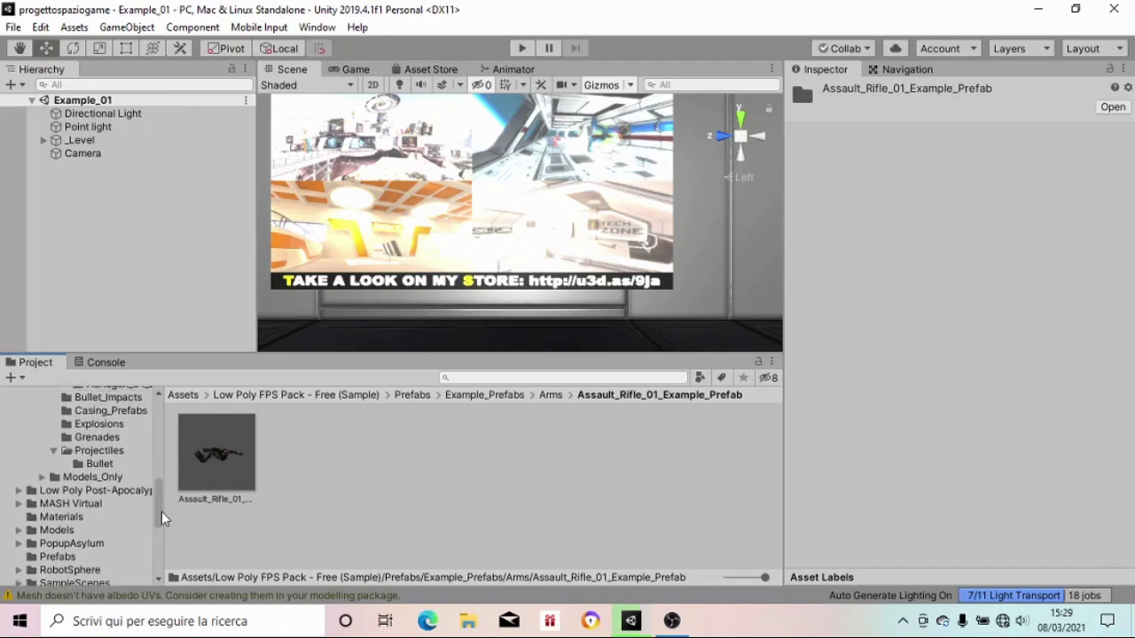
mouse_move(162, 512)
left_mouse_down()
mouse_move(158, 441)
mouse_move(161, 510)
left_mouse_up()
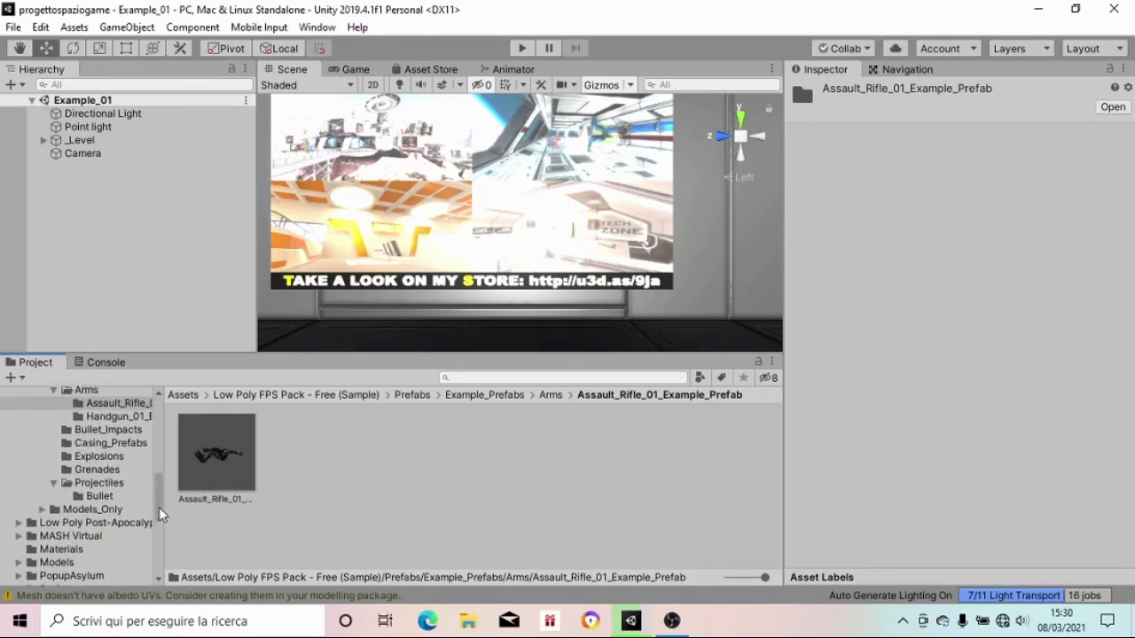
left_click_drag(160, 513, 160, 523)
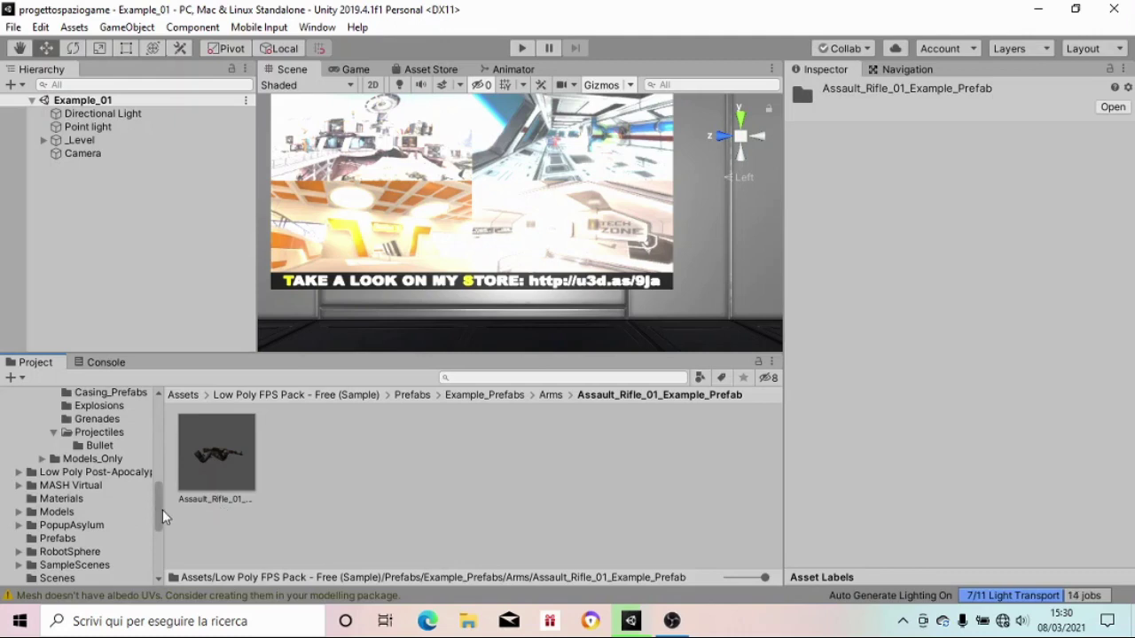
mouse_move(159, 503)
left_mouse_down()
mouse_move(154, 438)
mouse_move(156, 453)
left_mouse_up()
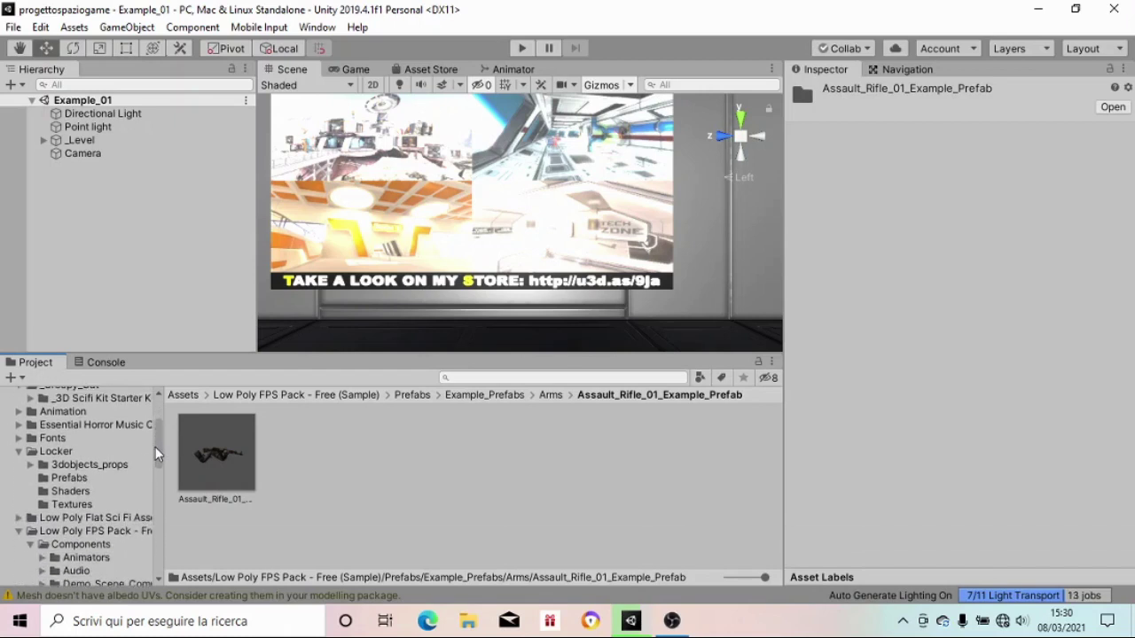
left_click_drag(156, 453, 156, 460)
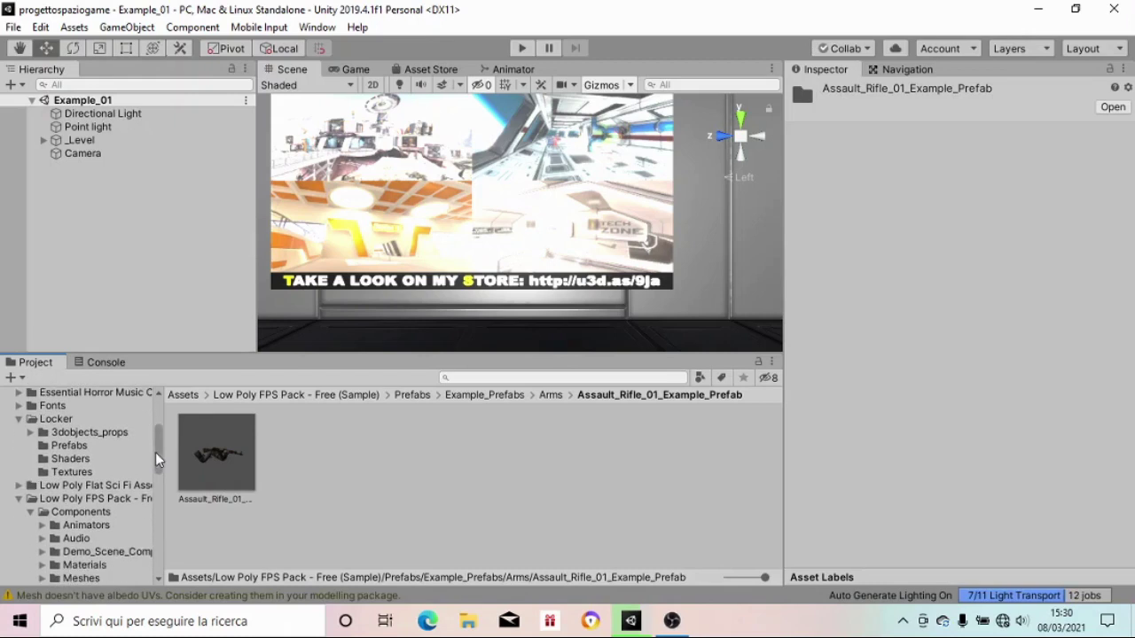
Search the Project for 'primasce' and open the primascena scene
left_click(485, 377)
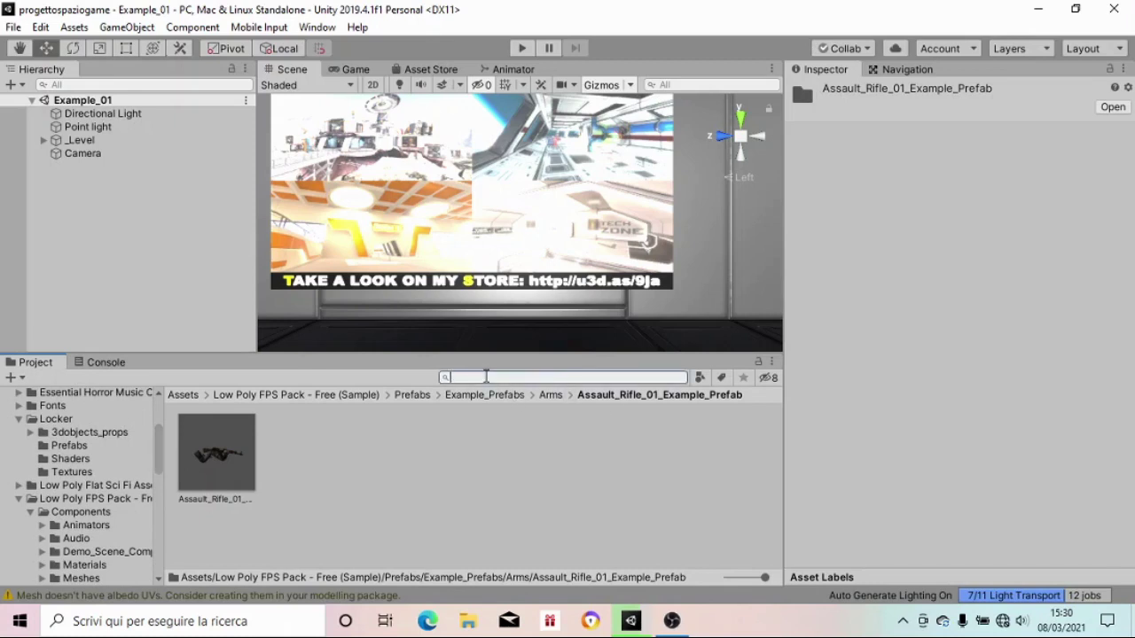
type("prim")
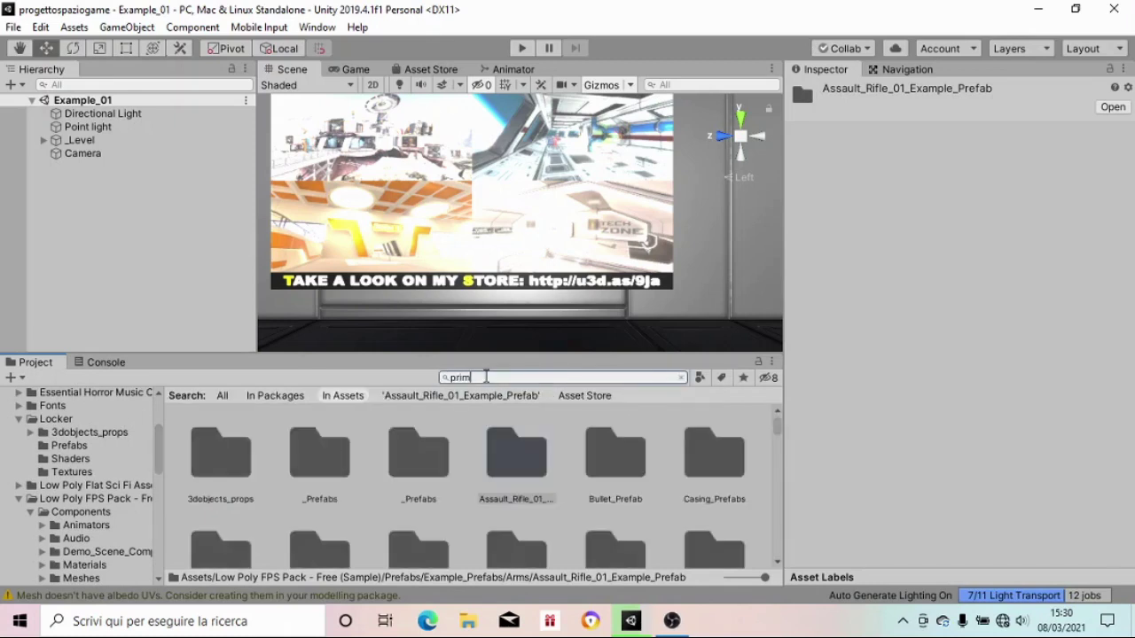
type("asce")
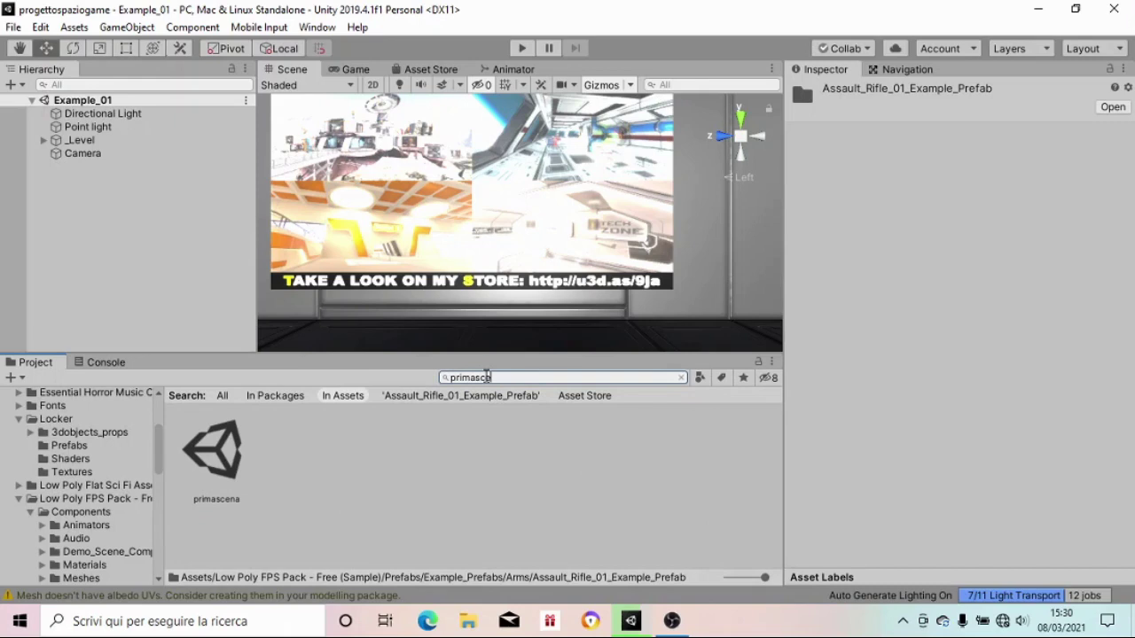
double_click(197, 469)
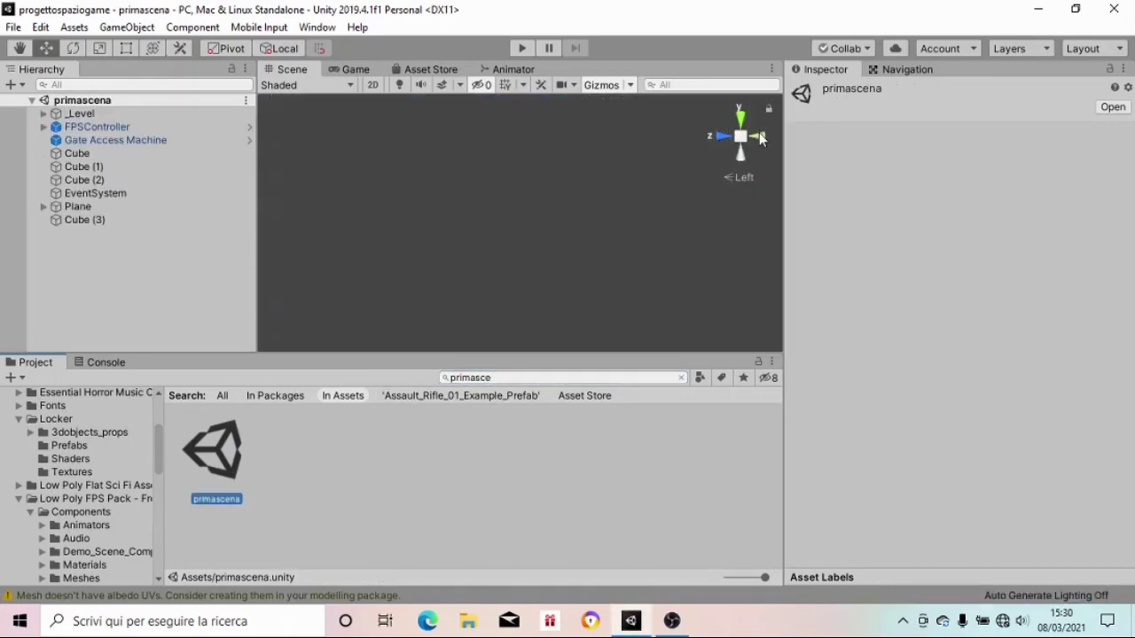
Select and frame the Gate Access Machine, viewing it from the Back
left_click(758, 133)
left_click(761, 137)
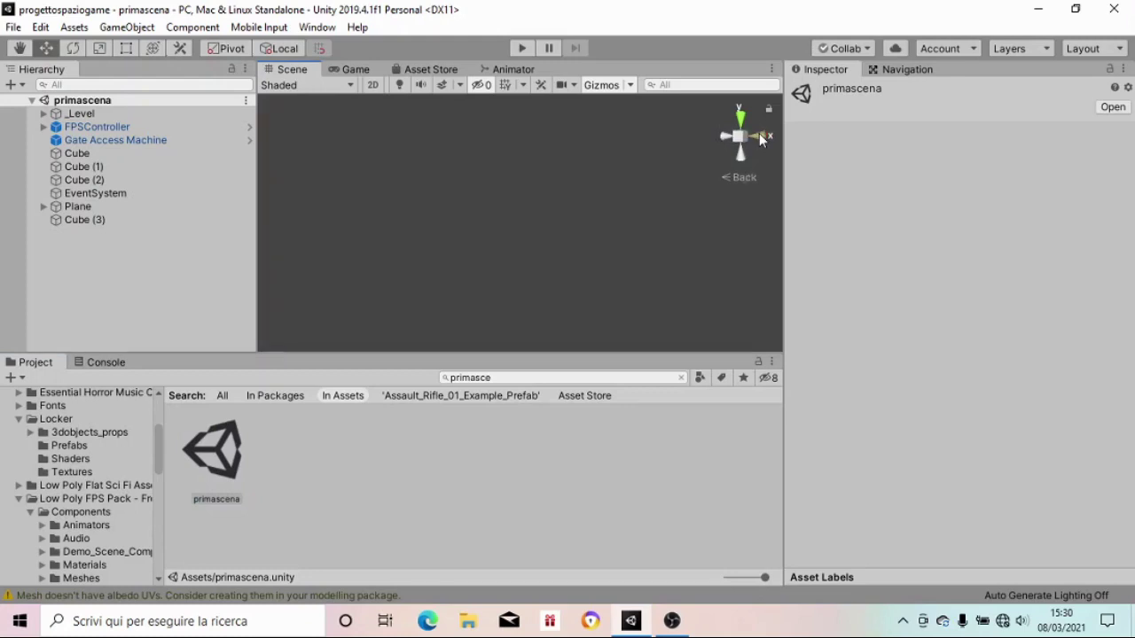
left_click(137, 143)
double_click(136, 143)
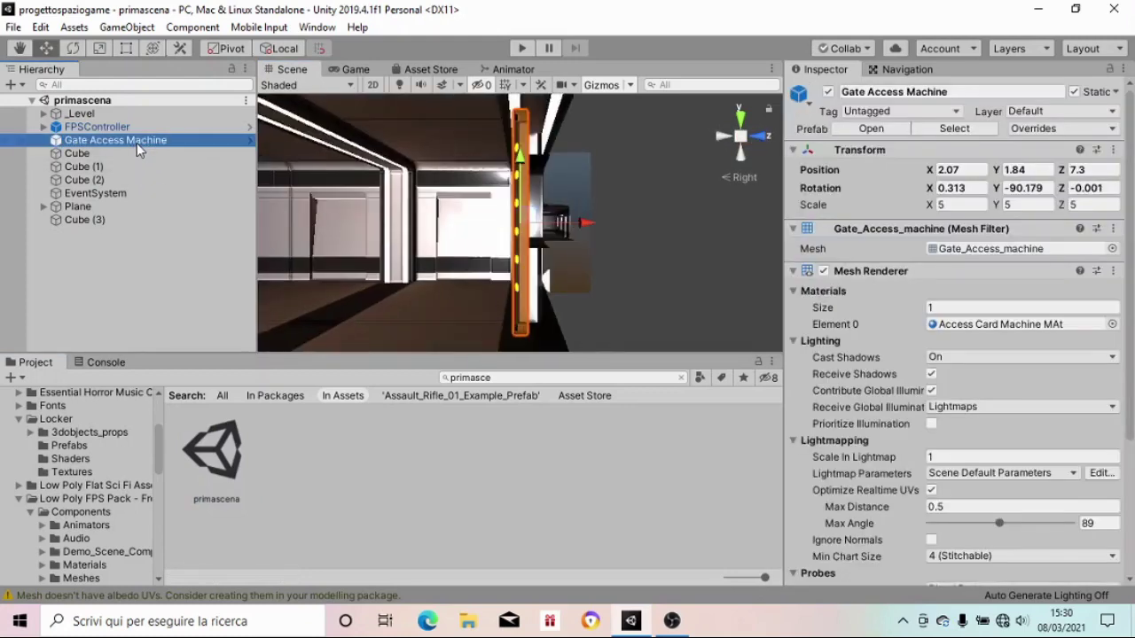
left_click(718, 139)
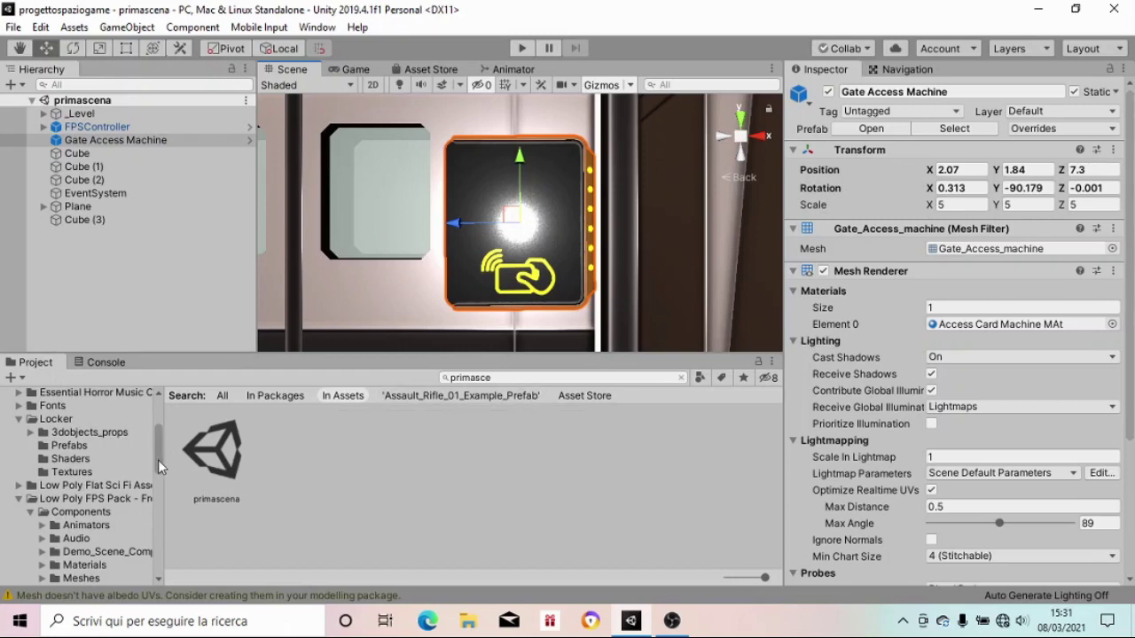
Review the machine's transform and Mesh Renderer, then collapse the ZombieAnimationPackF folder
scroll(158, 443, "up", 3)
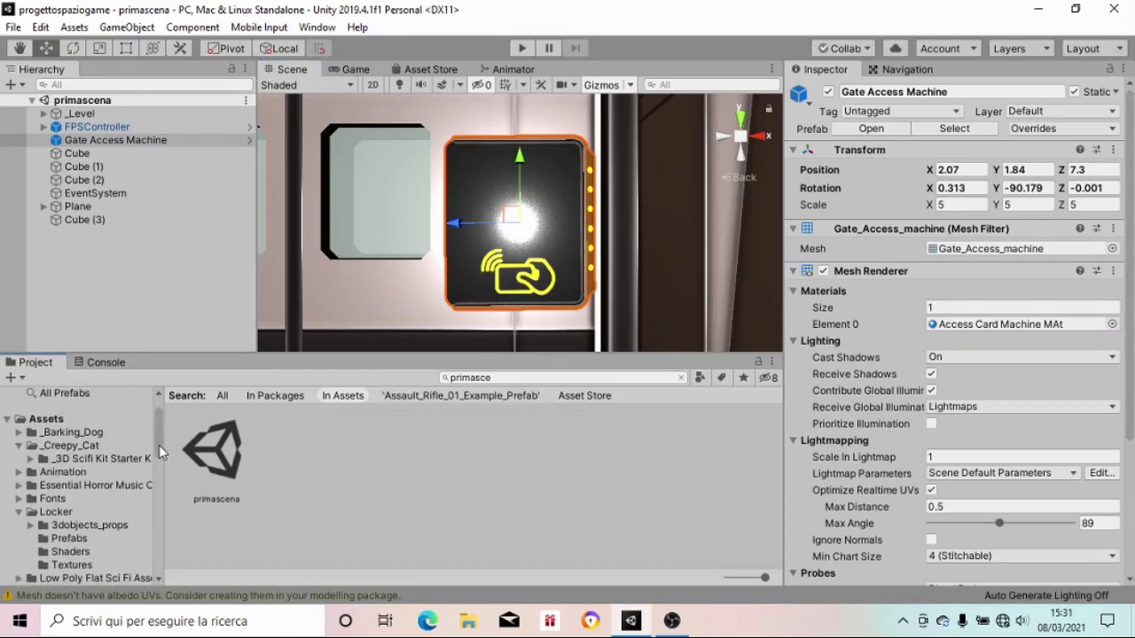
scroll(158, 445, "down", 1)
scroll(159, 444, "down", 2)
scroll(160, 438, "down", 2)
scroll(159, 459, "down", 4)
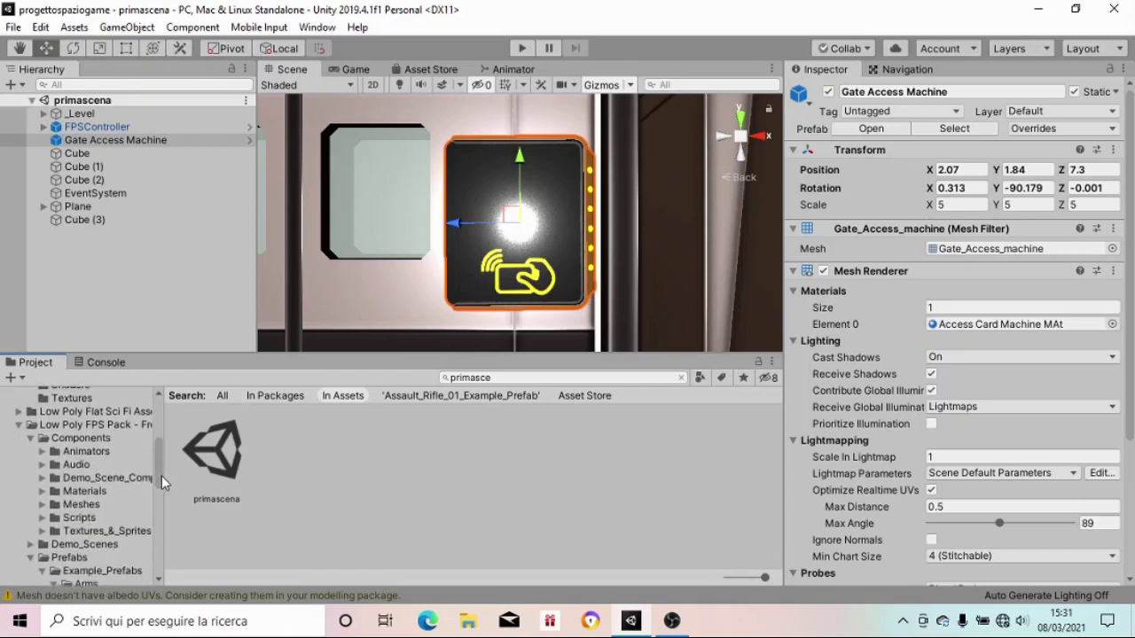
left_click_drag(162, 476, 171, 556)
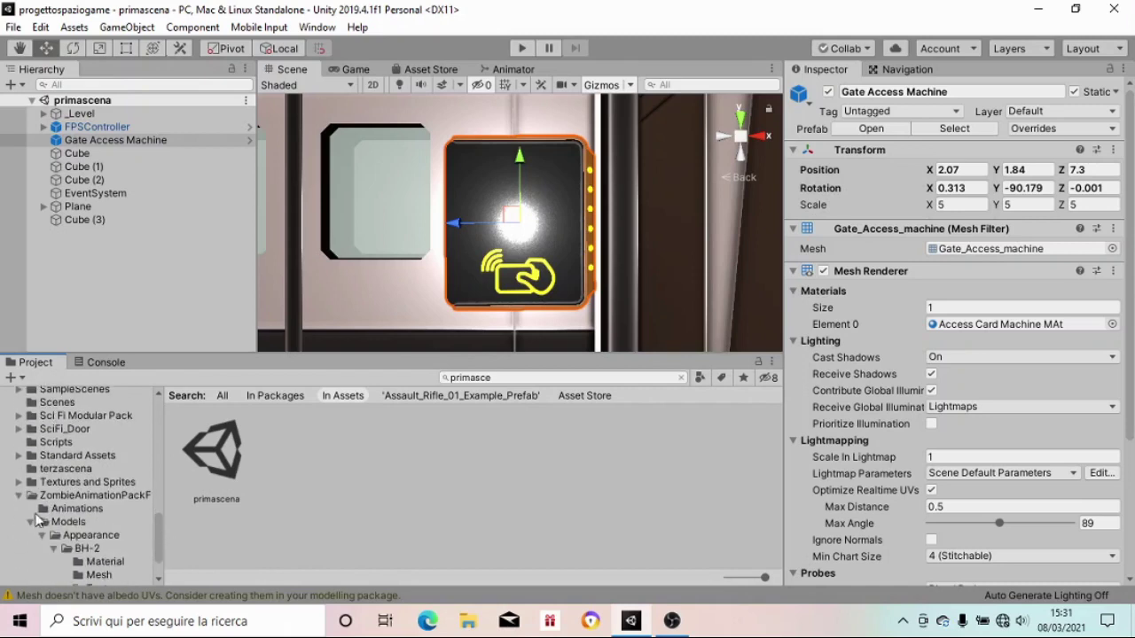
left_click(19, 496)
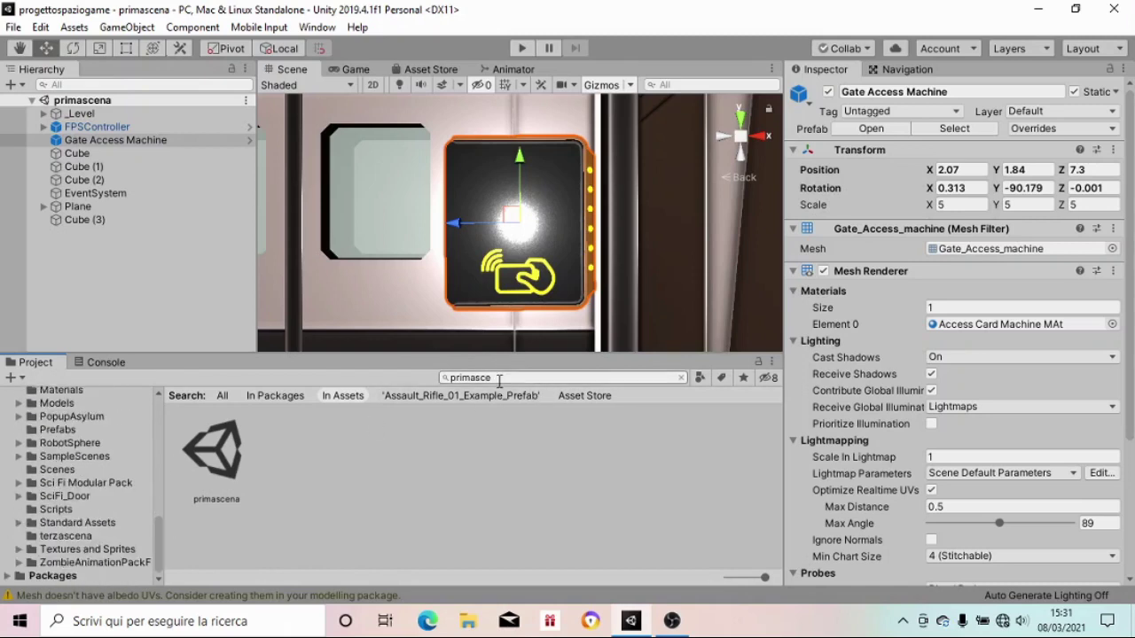
Search the Project for 'menu' and open the menuscena scene
left_click_drag(499, 378, 453, 380)
type("m")
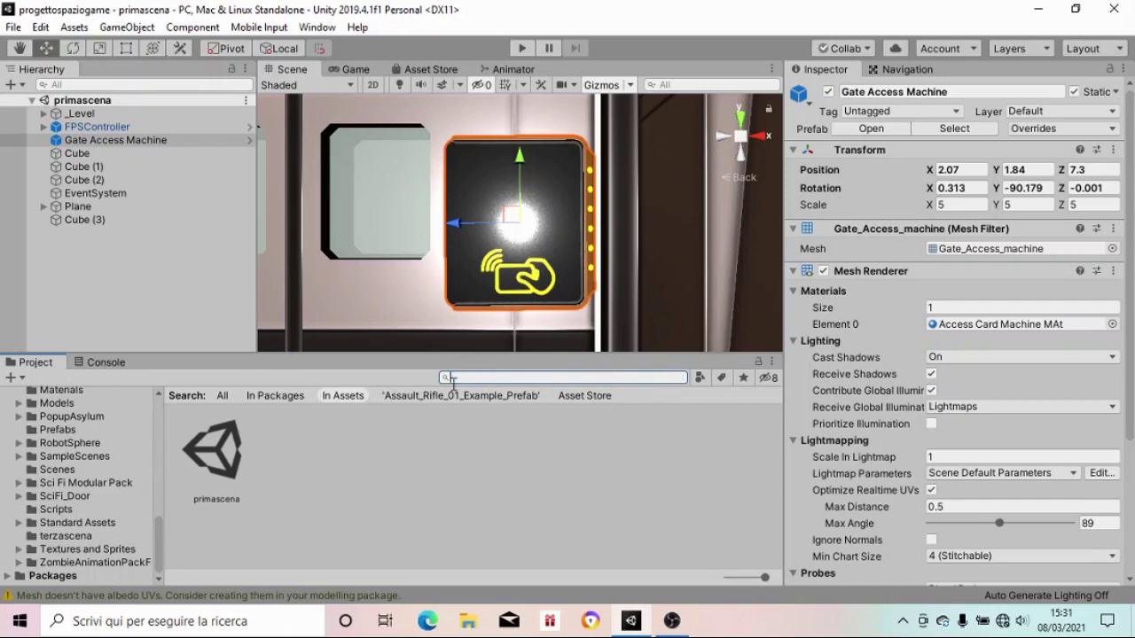
type("en")
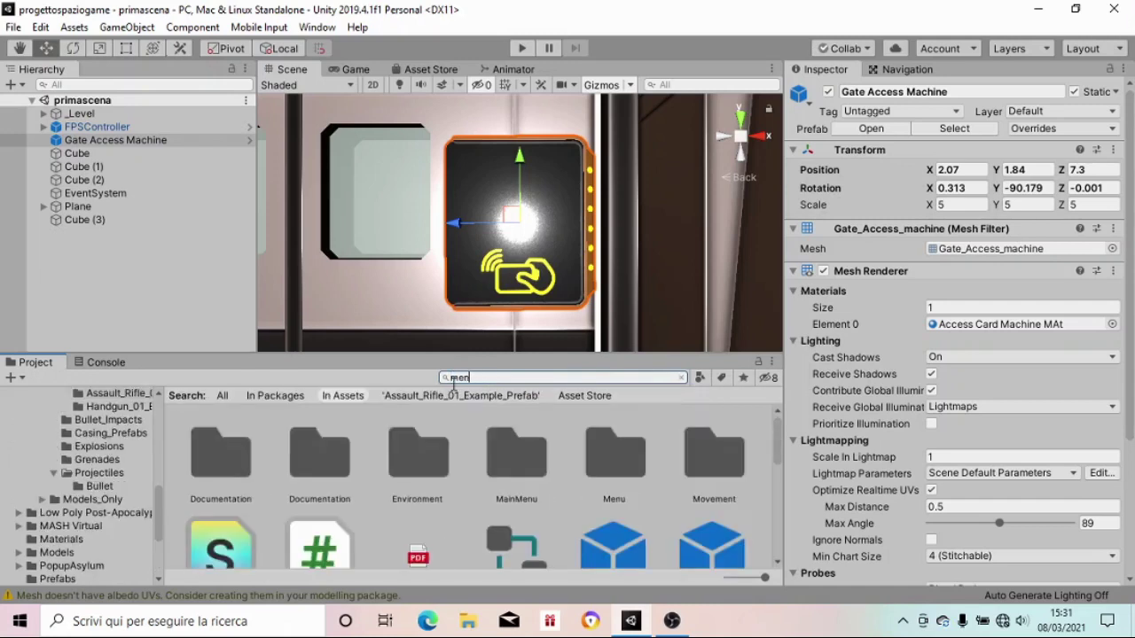
type("u")
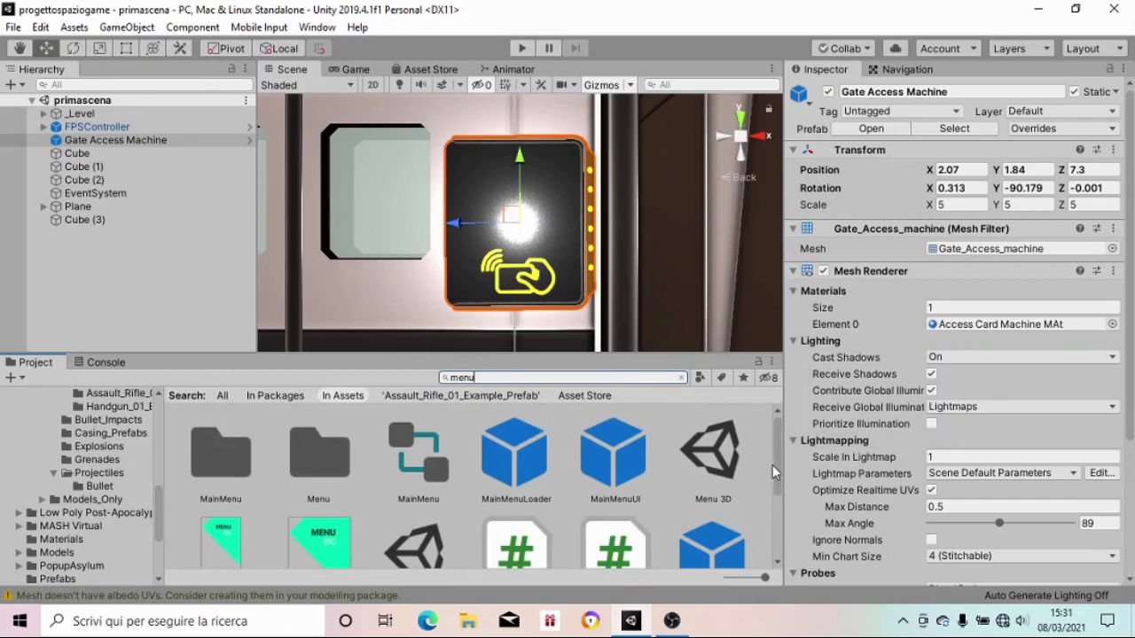
left_click_drag(773, 471, 772, 502)
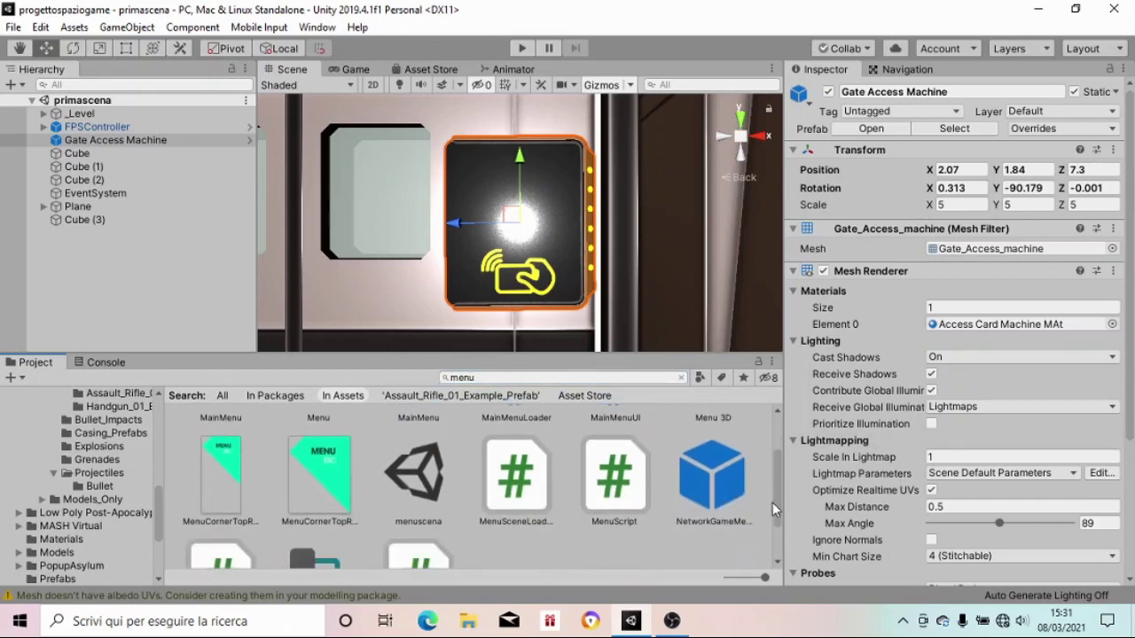
double_click(440, 474)
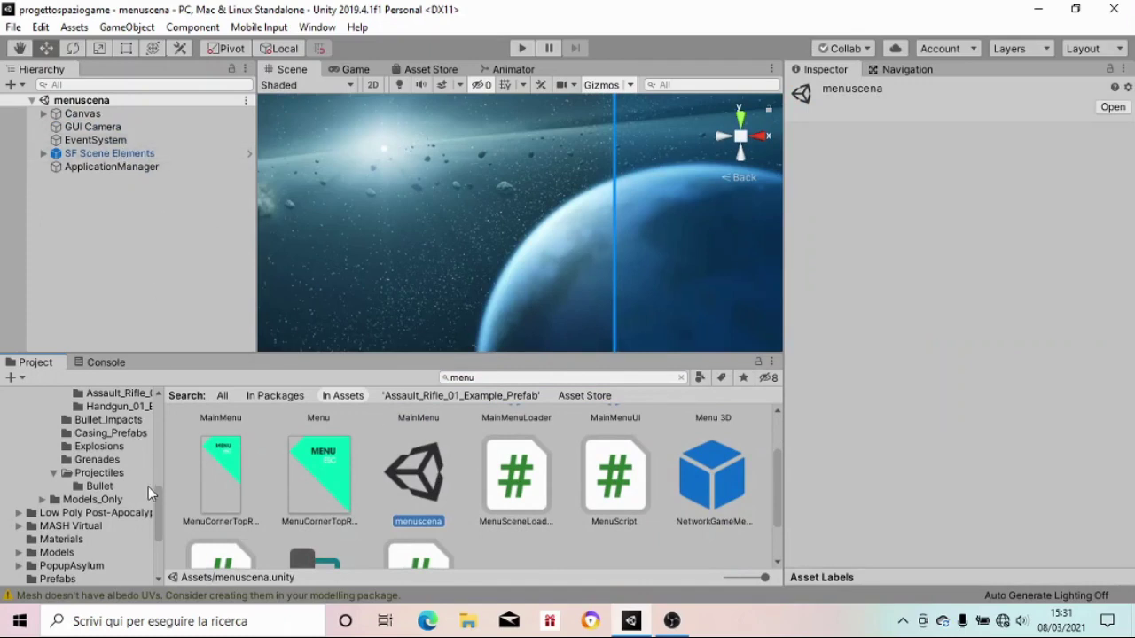
Collapse Low Poly FPS Pack, then play and stop menuscena to preview the STELLARI menu
mouse_move(158, 509)
left_mouse_down()
mouse_move(156, 403)
mouse_move(155, 450)
left_mouse_up()
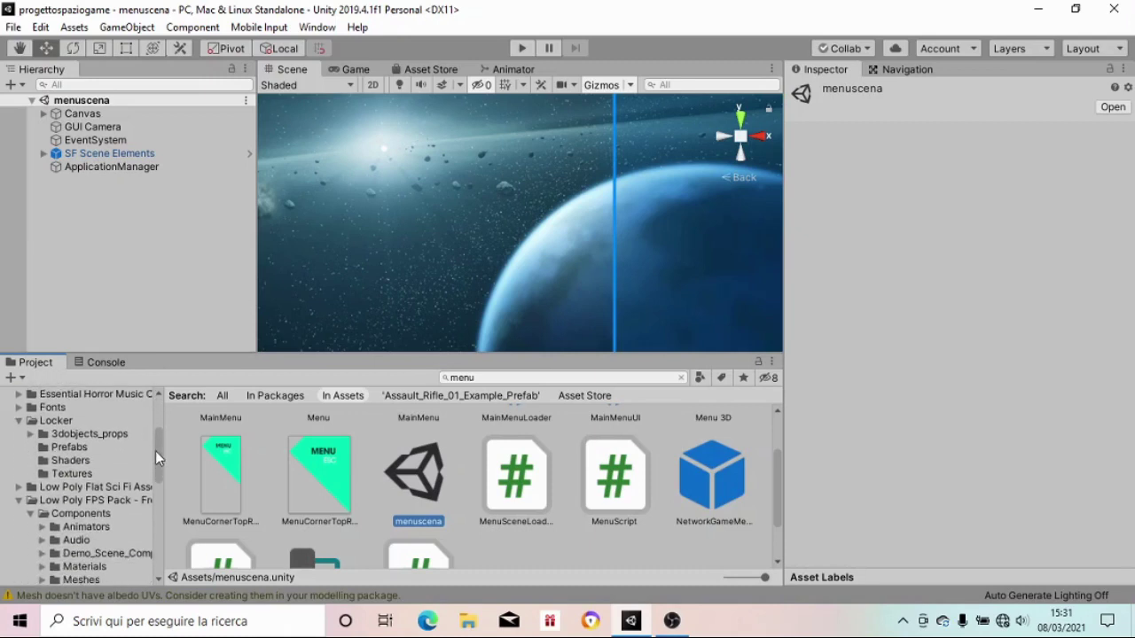
left_click(19, 500)
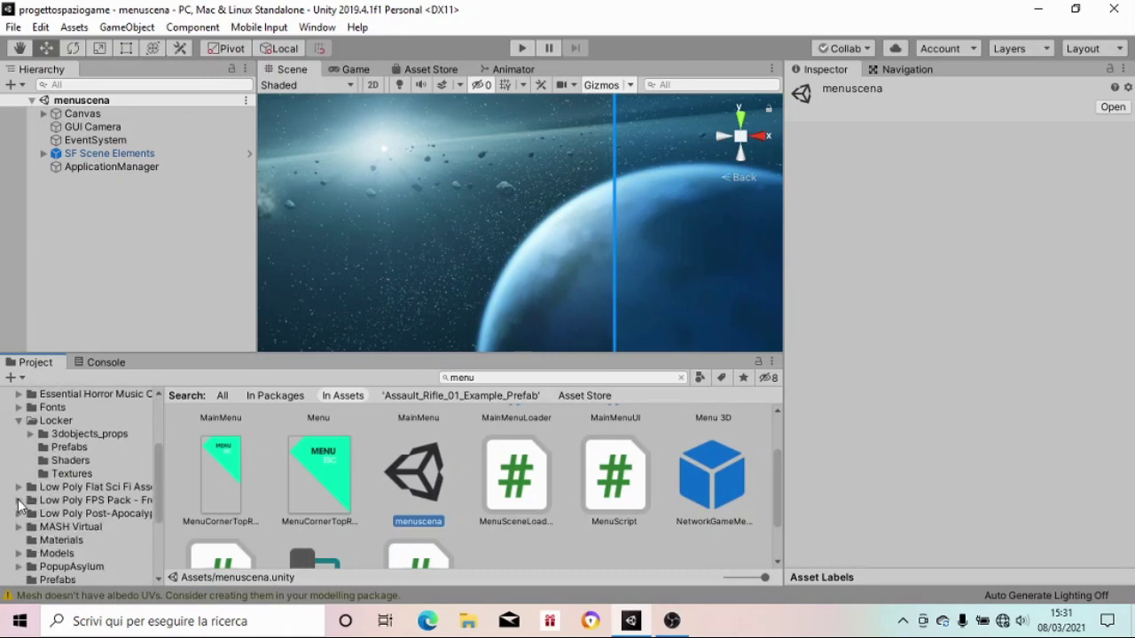
left_click(517, 49)
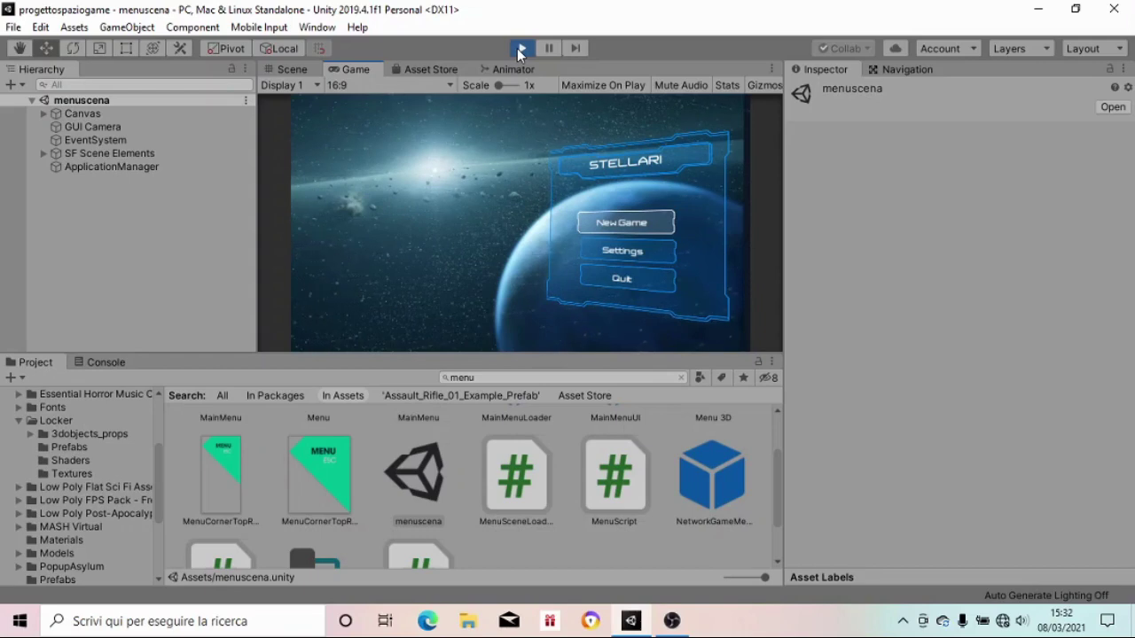
left_click(519, 50)
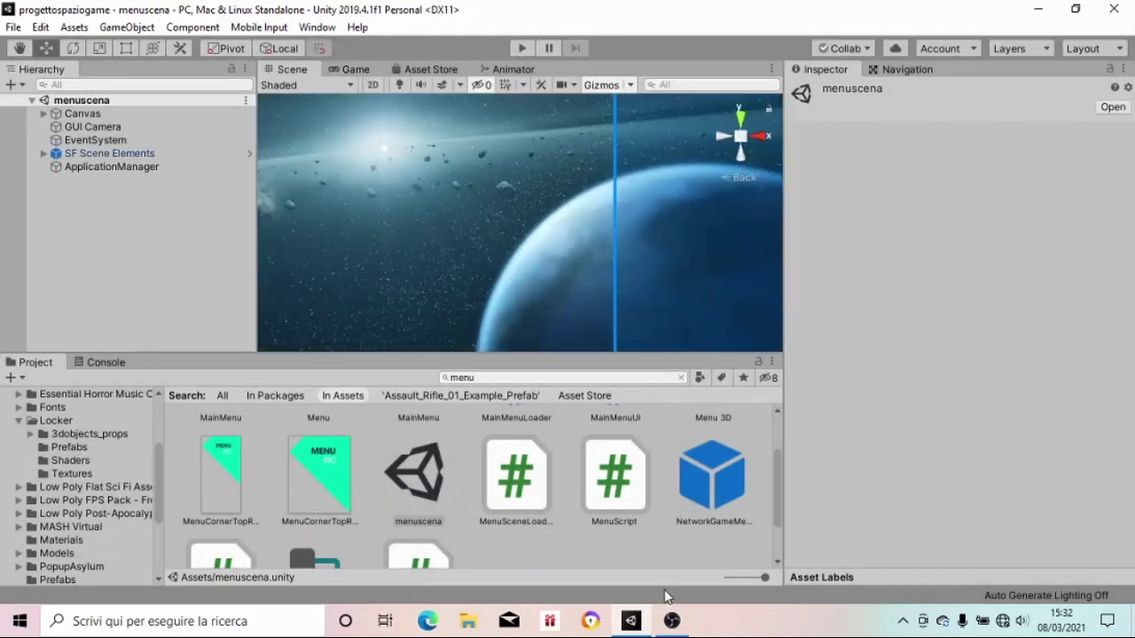
left_click(674, 623)
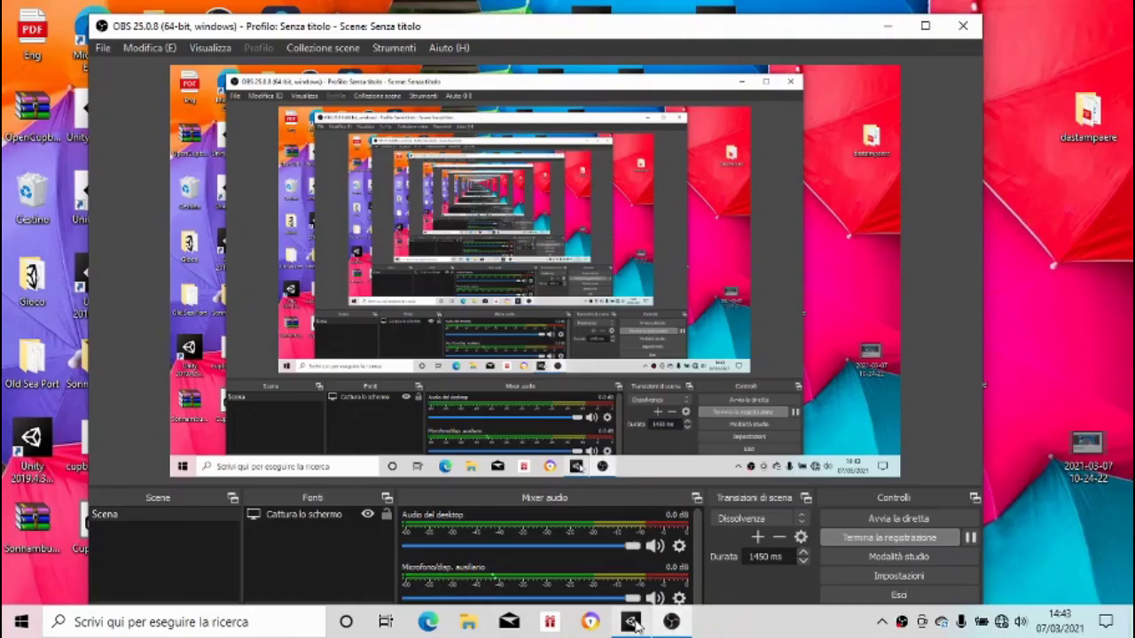
left_click(630, 621)
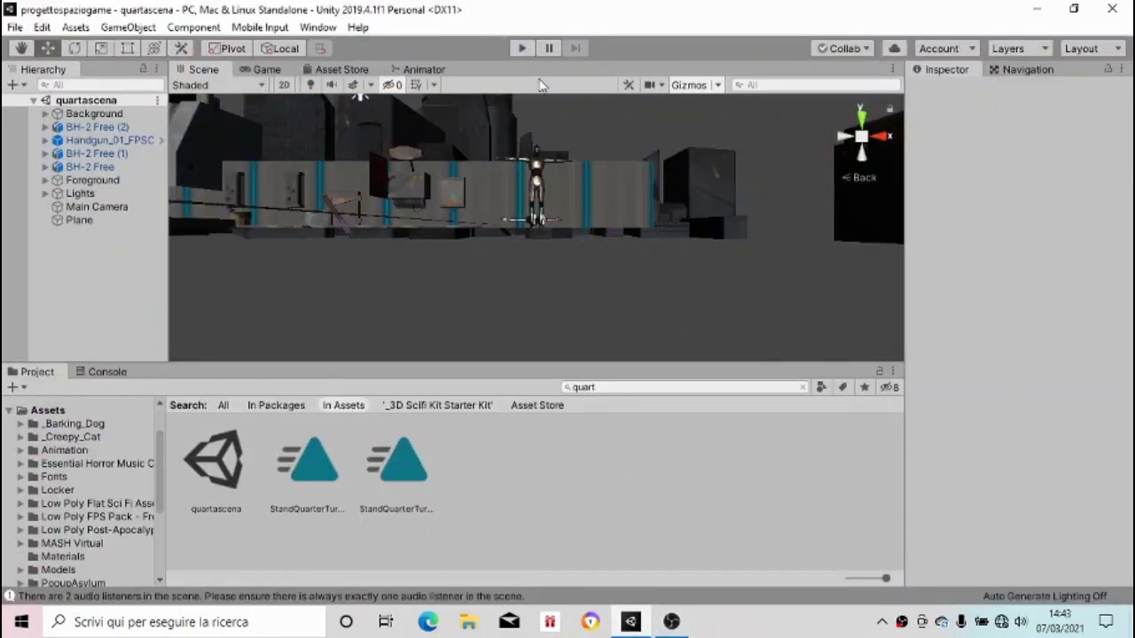
left_click(525, 54)
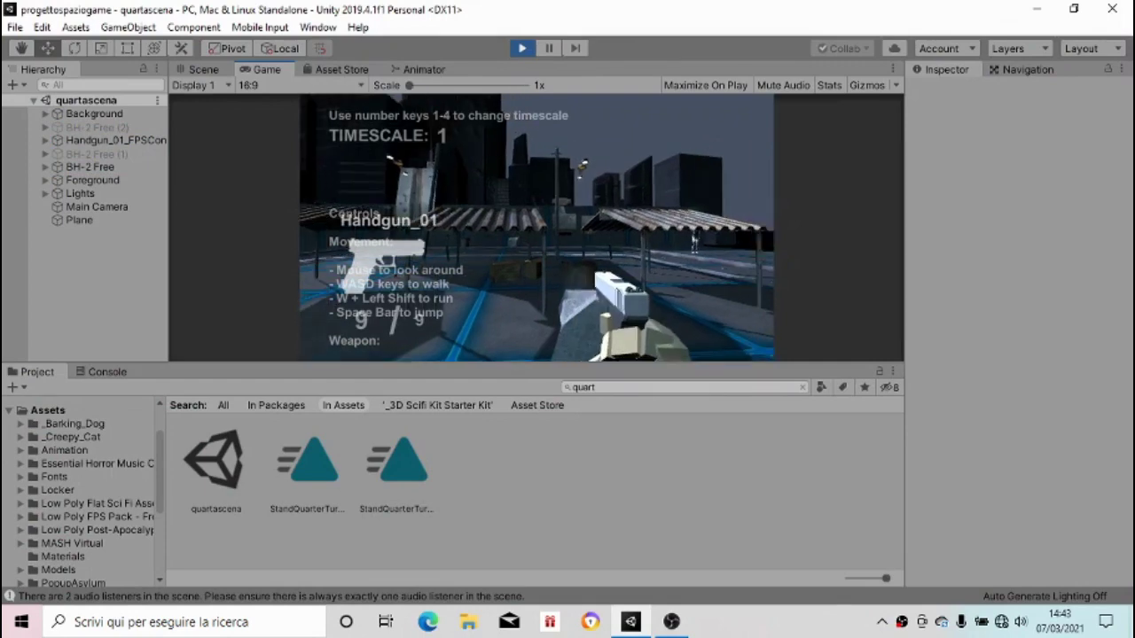
left_click(536, 227)
left_click(536, 227)
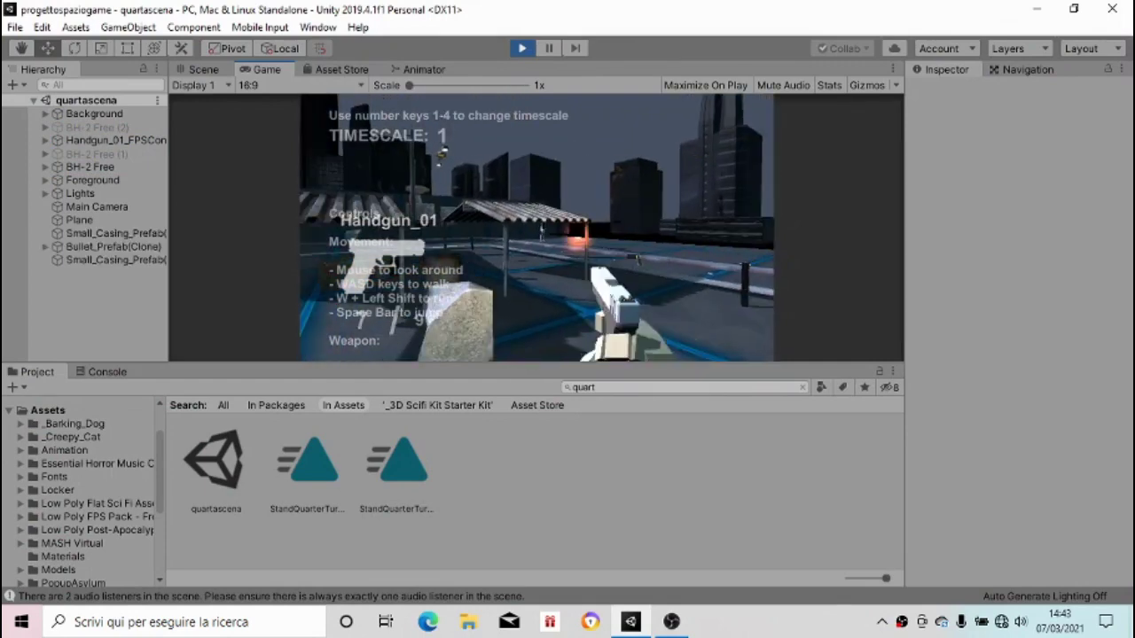
left_click(536, 227)
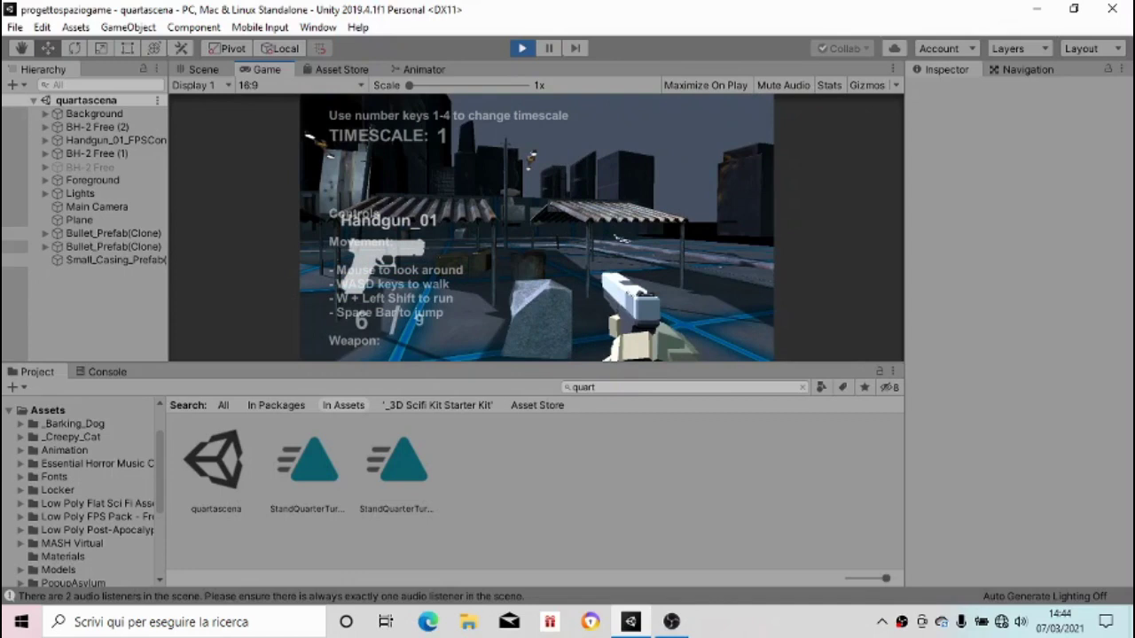
left_click(536, 228)
left_click(536, 228)
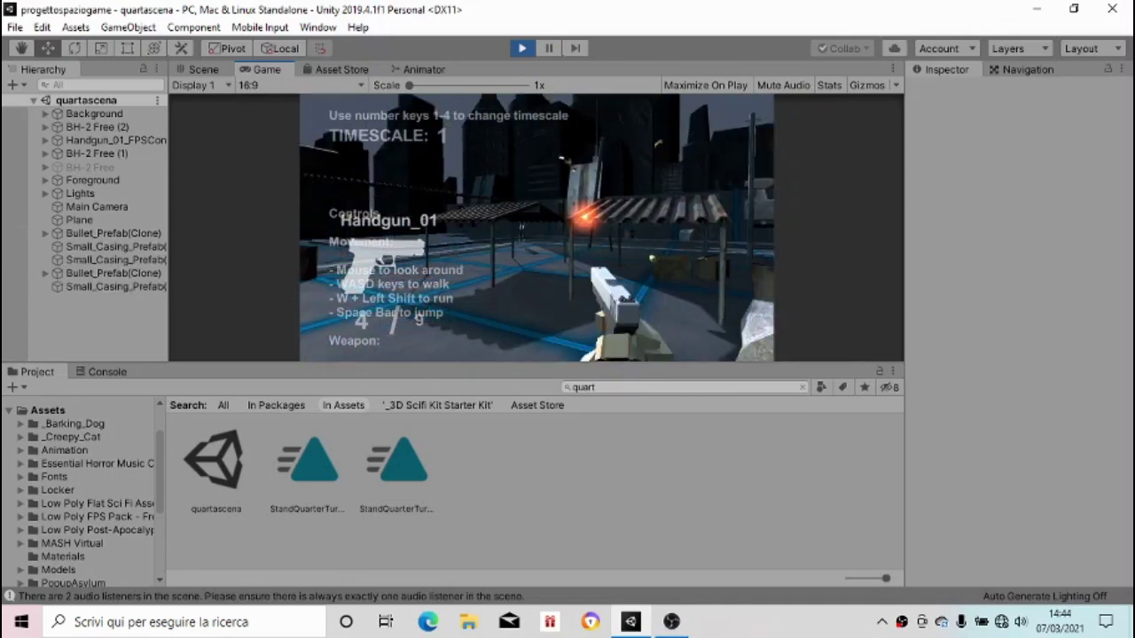
left_click(536, 228)
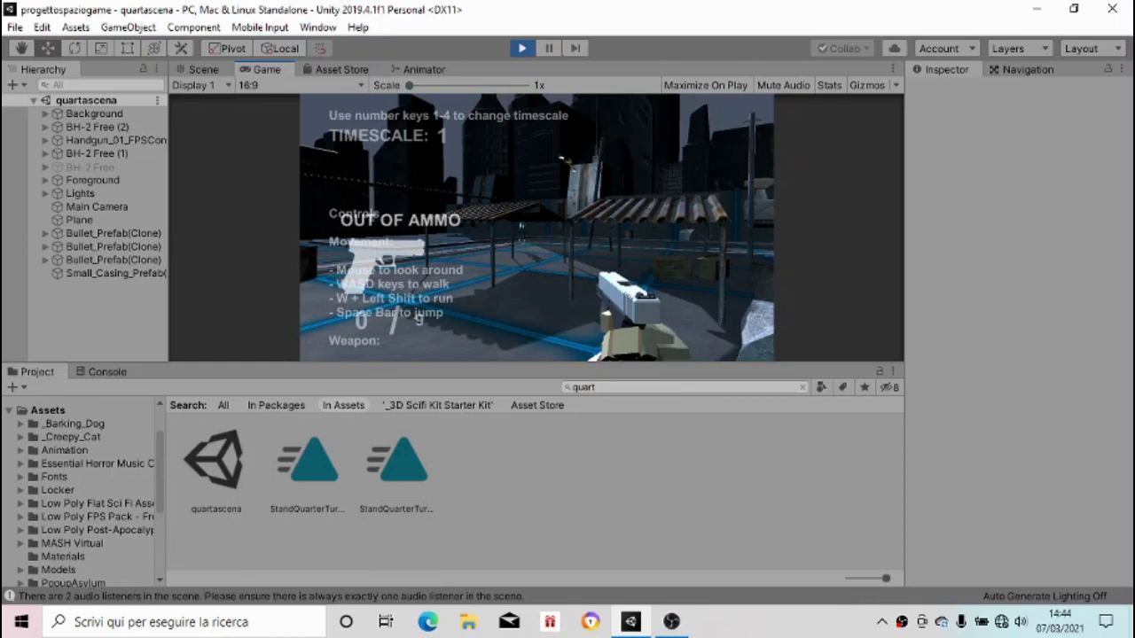
key("r")
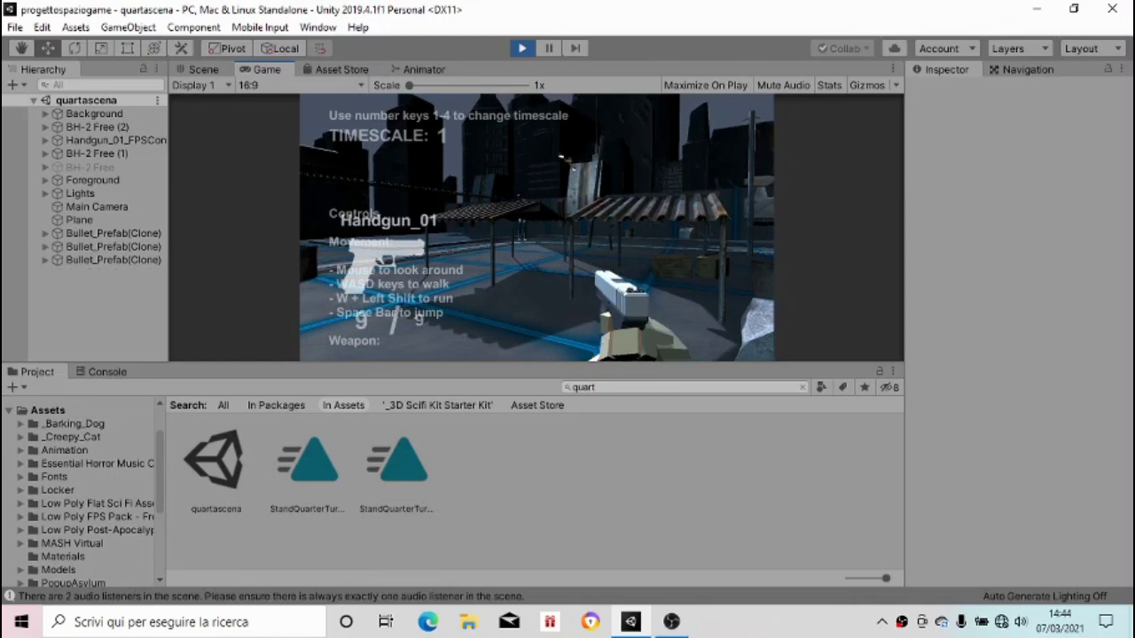
left_click(537, 228)
left_click(537, 228)
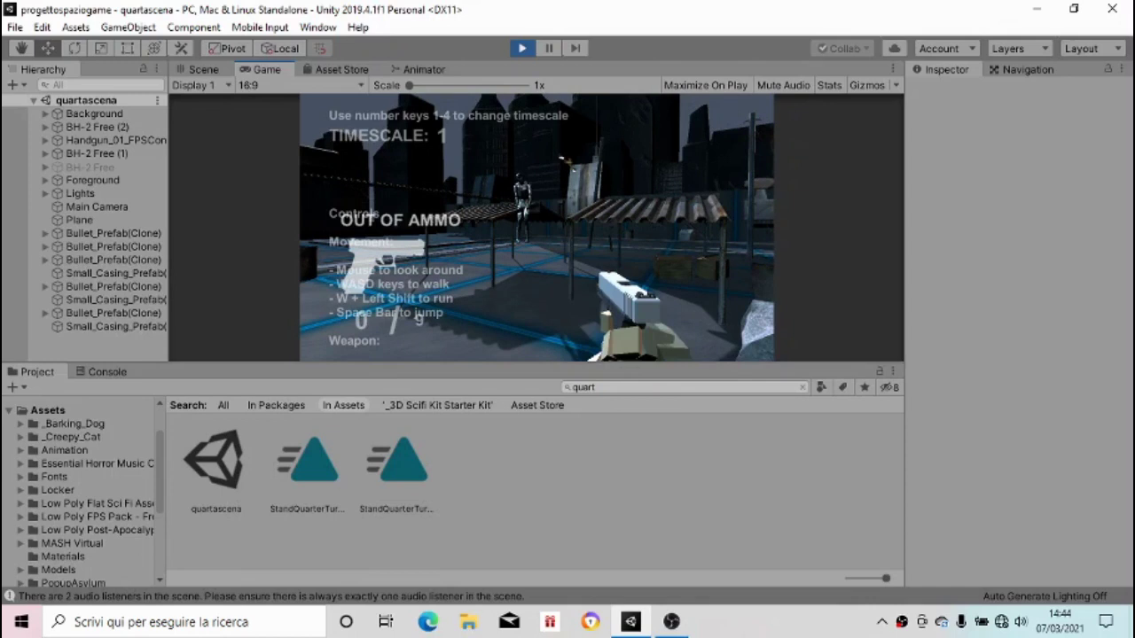
left_click(521, 52)
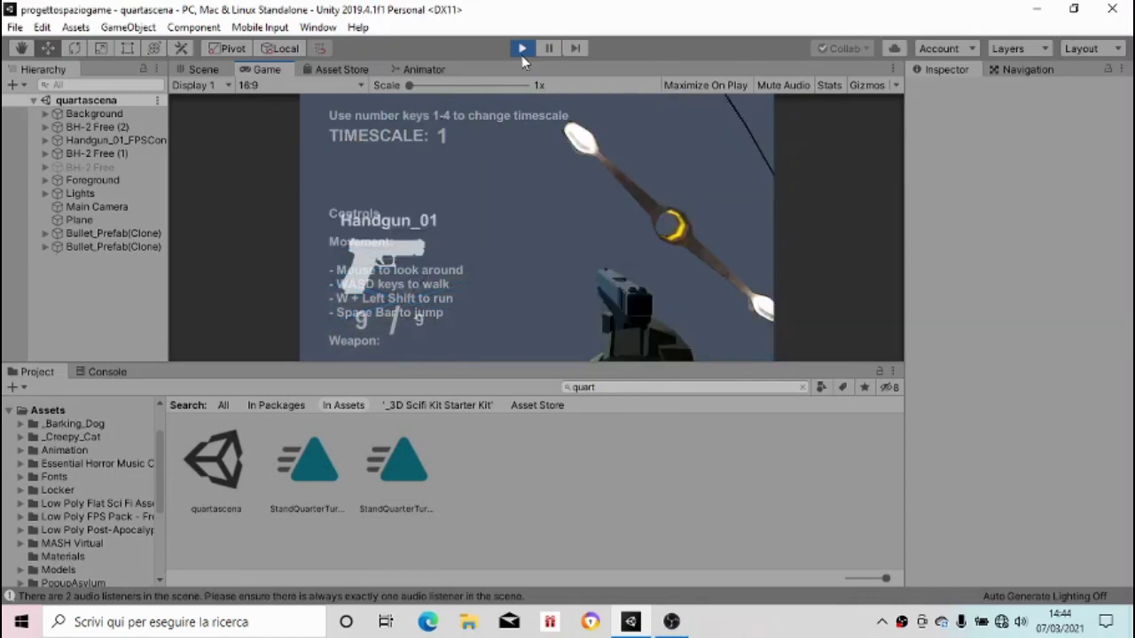